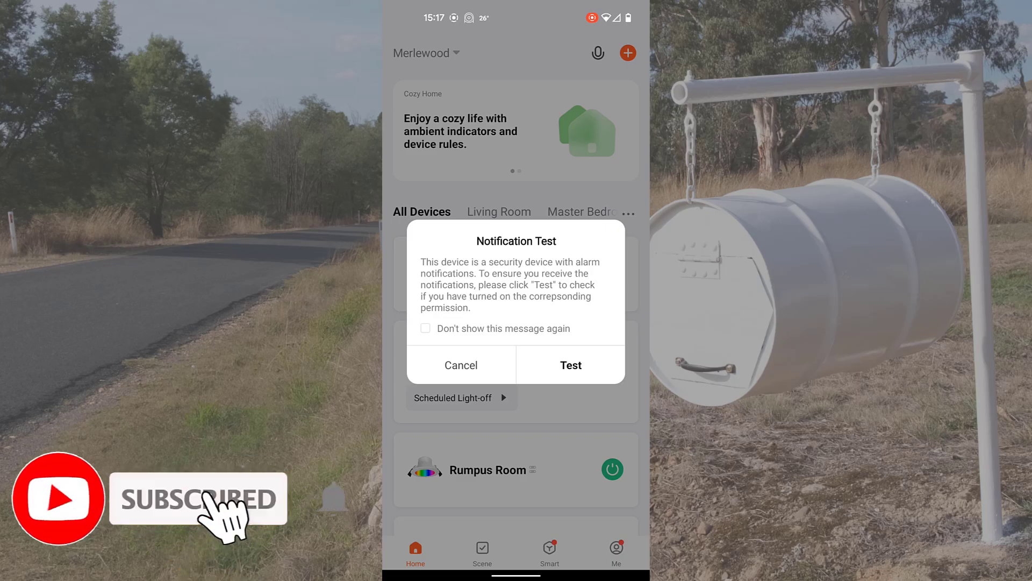
Run the notification test for the Mailbox Sensor and review its tamper, door and low-battery alarm settings.
left_click(571, 364)
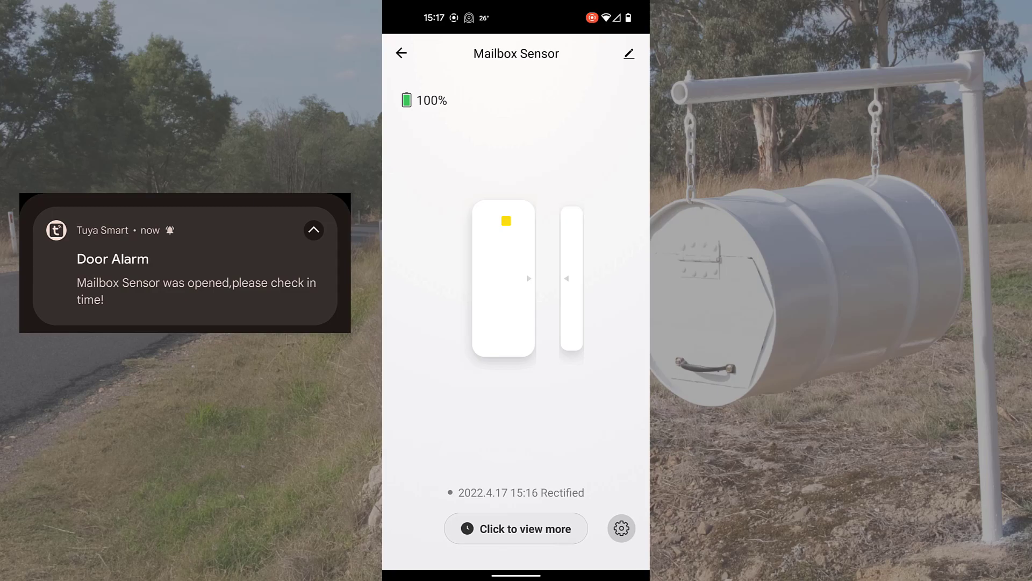
left_click(401, 52)
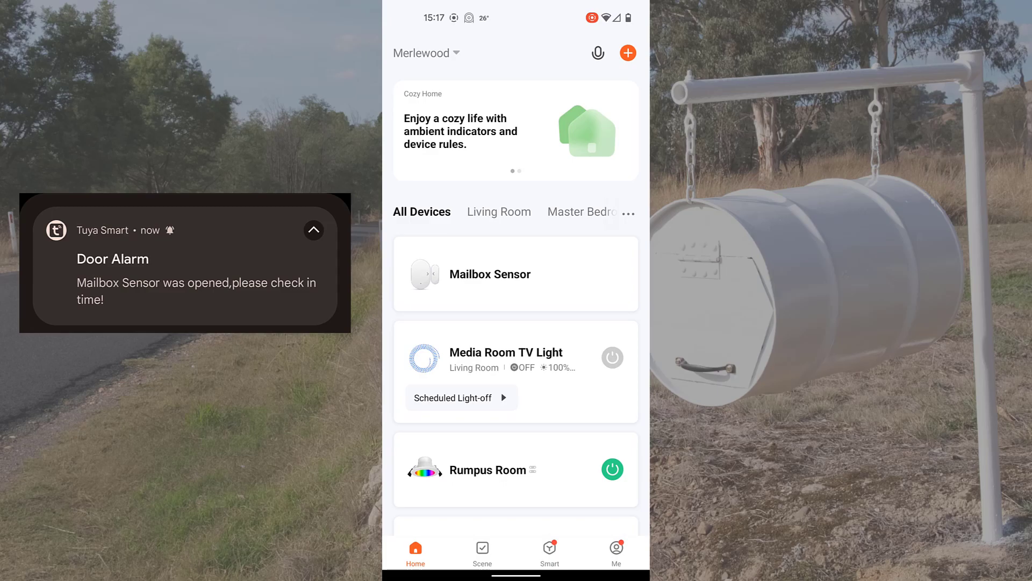
left_click(489, 274)
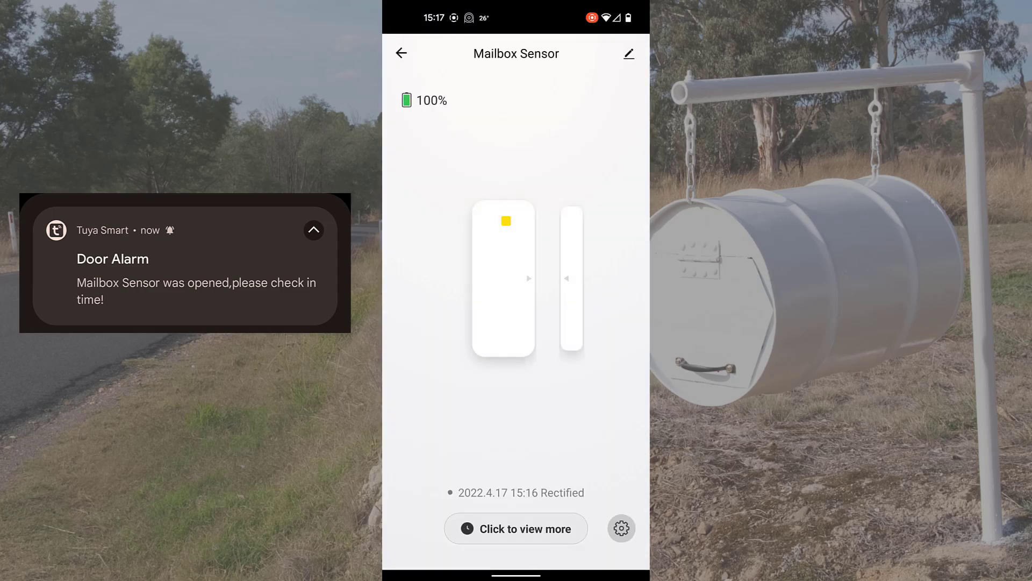
left_click(622, 528)
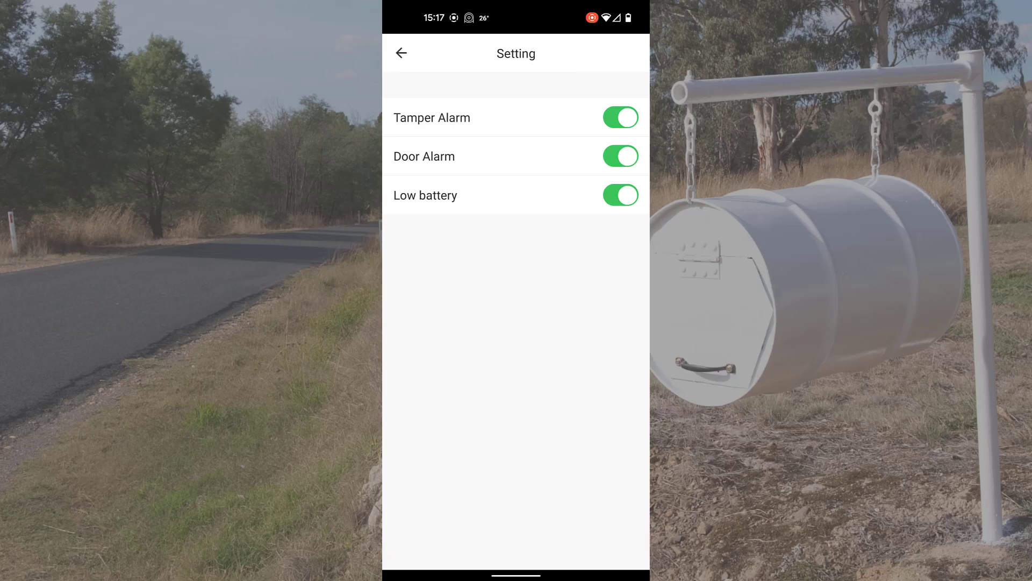
left_click(402, 53)
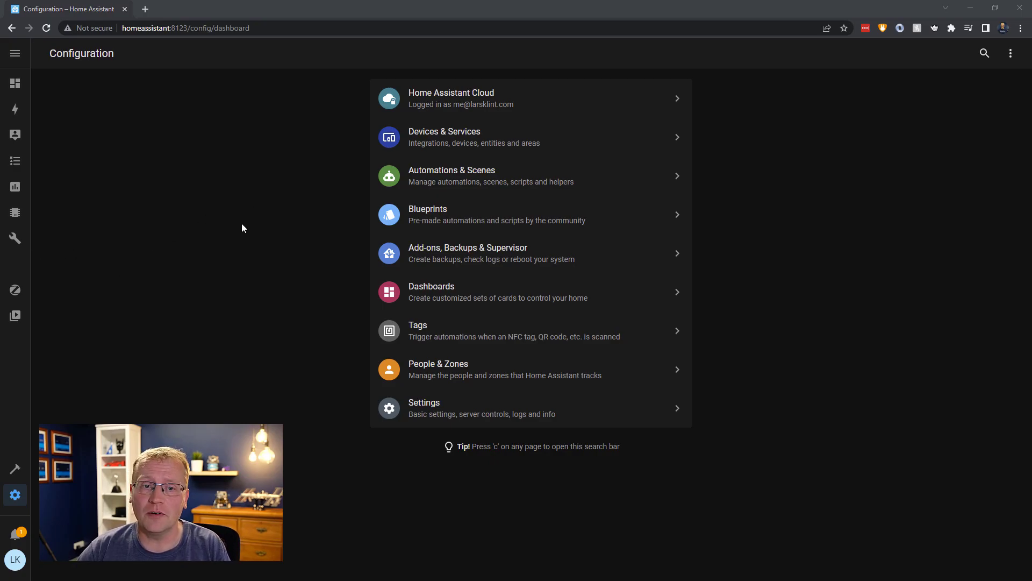
Switch to Home Assistant and open the Mailbox Sensor device from the Tuya integration's devices.
left_click(437, 150)
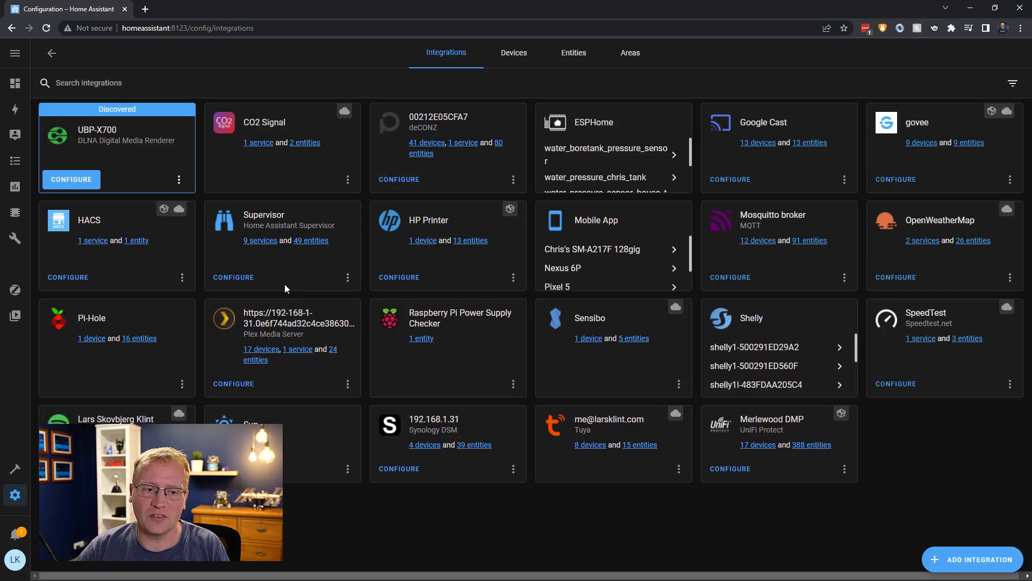
left_click(592, 451)
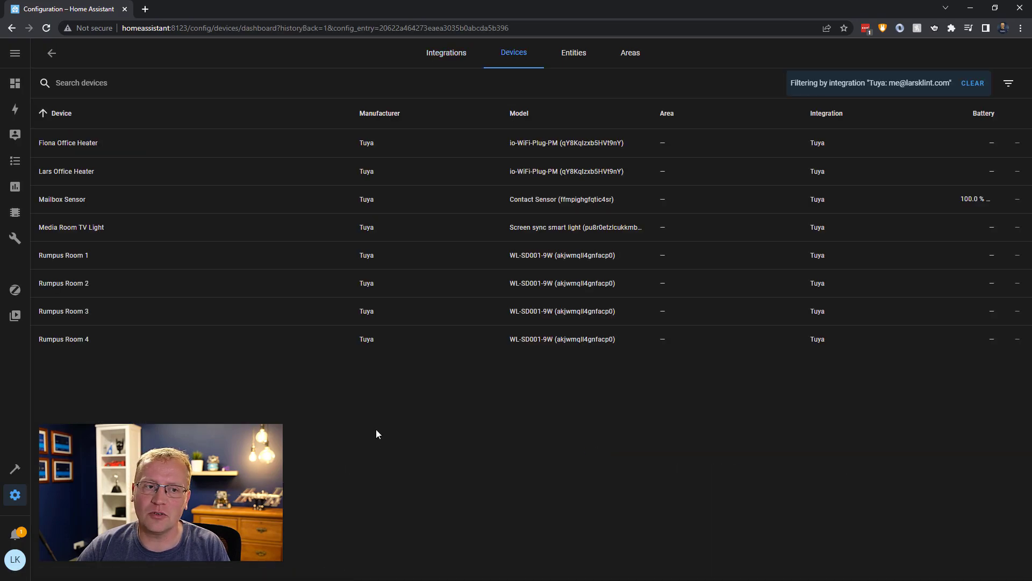
left_click(109, 203)
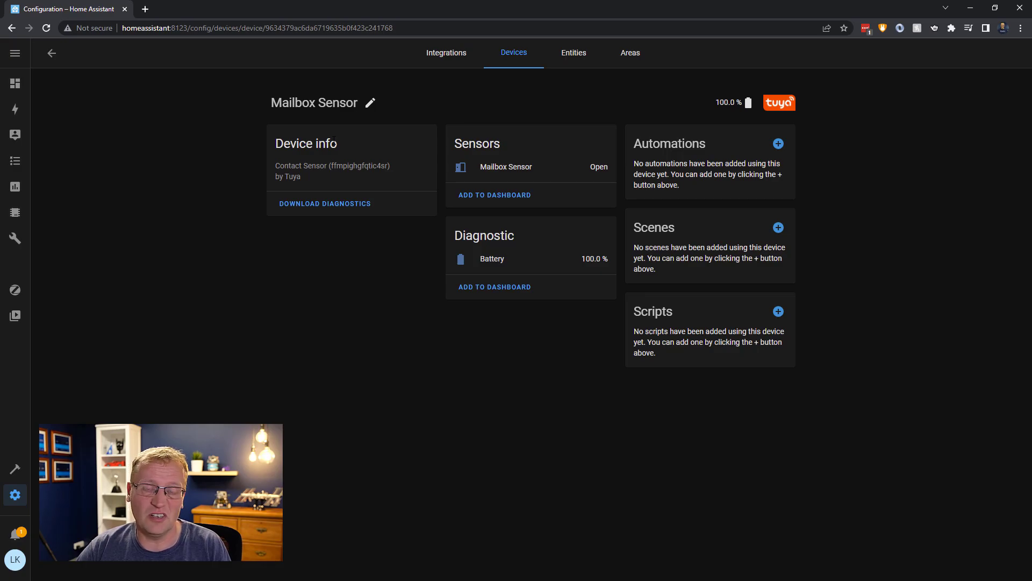
Set the Mailbox Sensor entity's icon to mdi:mailbox-outline and save the change.
left_click(518, 171)
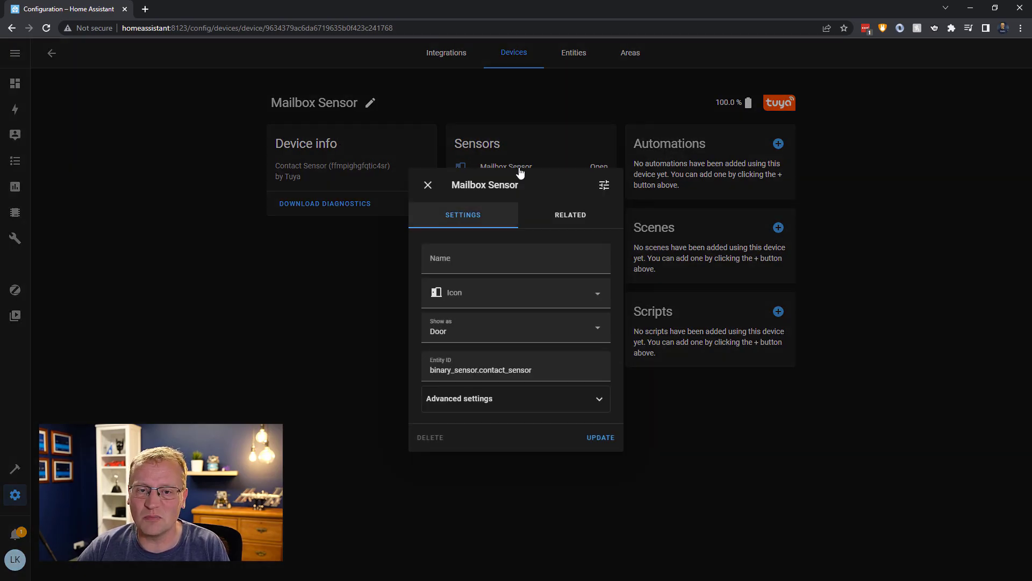
left_click(598, 294)
type("mailb")
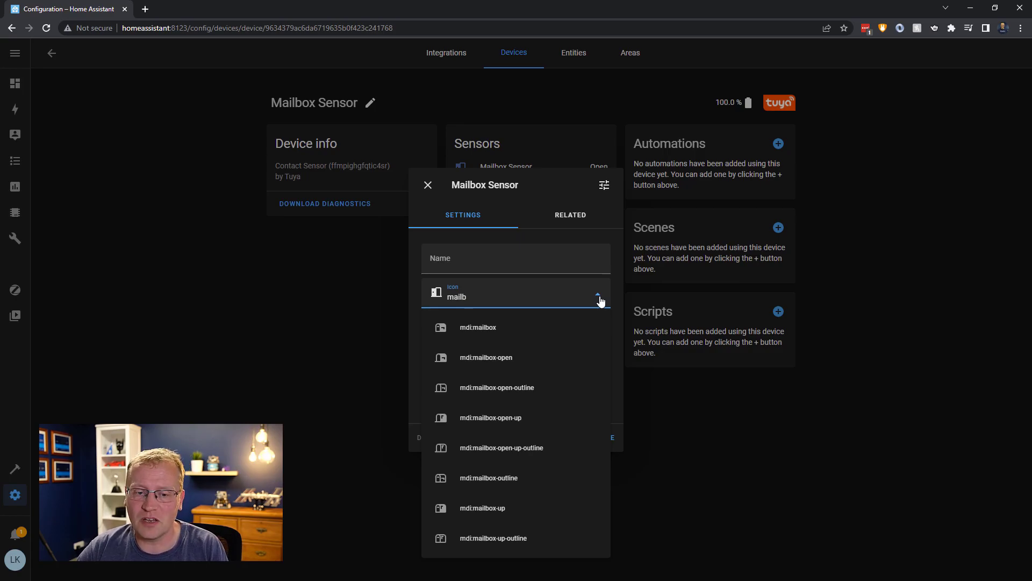
left_click(487, 480)
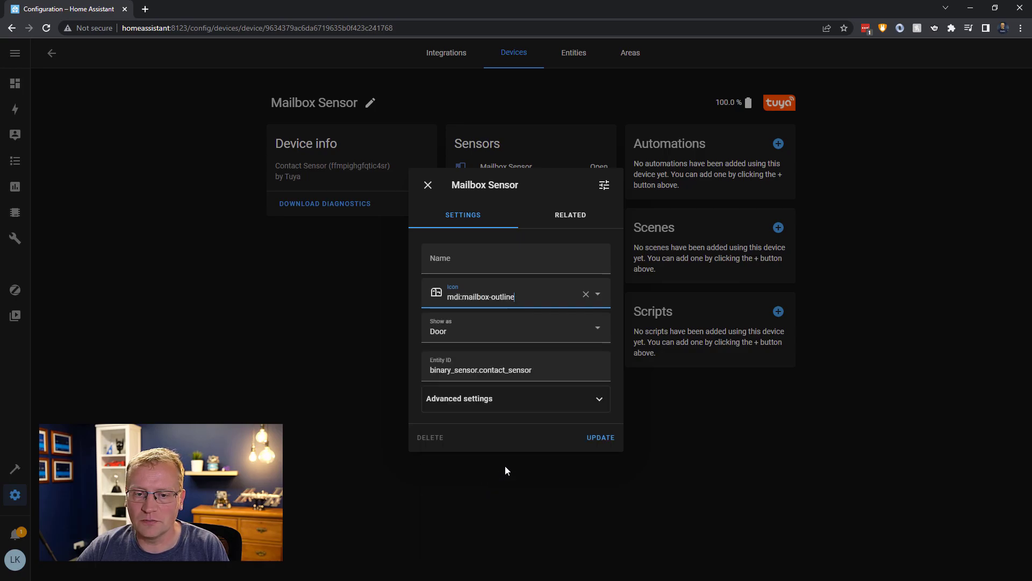
left_click(597, 439)
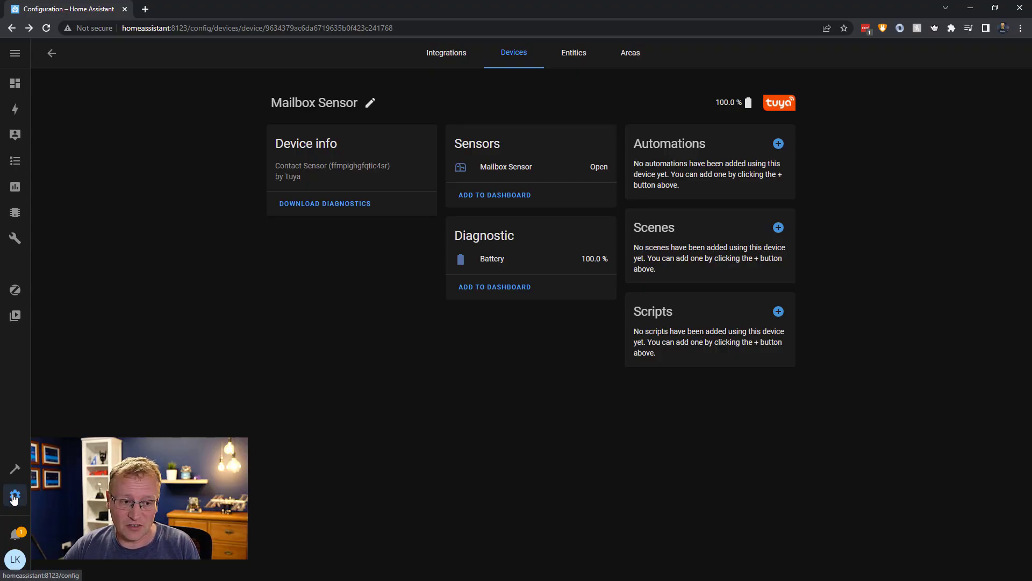
Leave the device configuration and create a new empty automation from scratch.
left_click(52, 53)
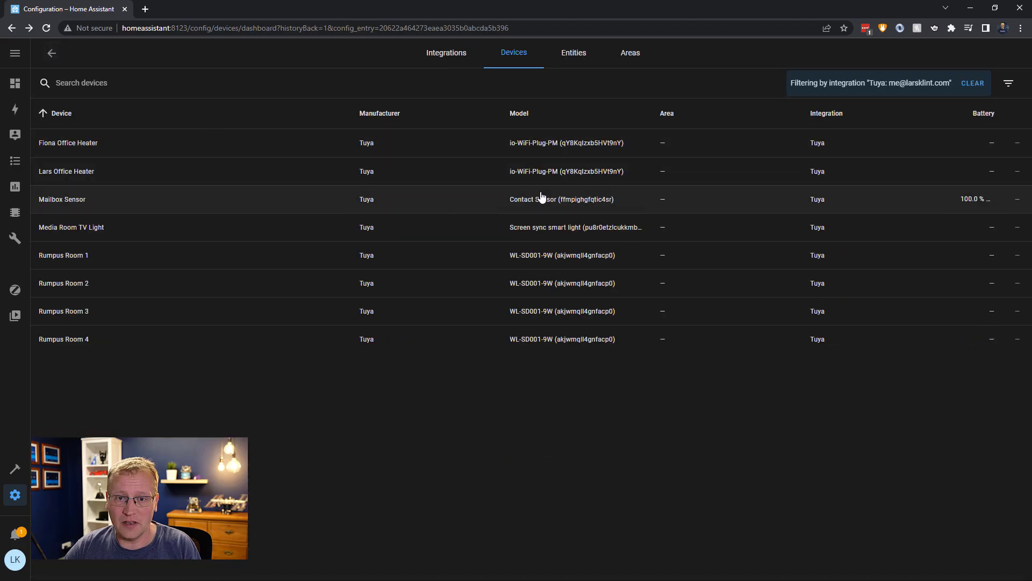
left_click(51, 53)
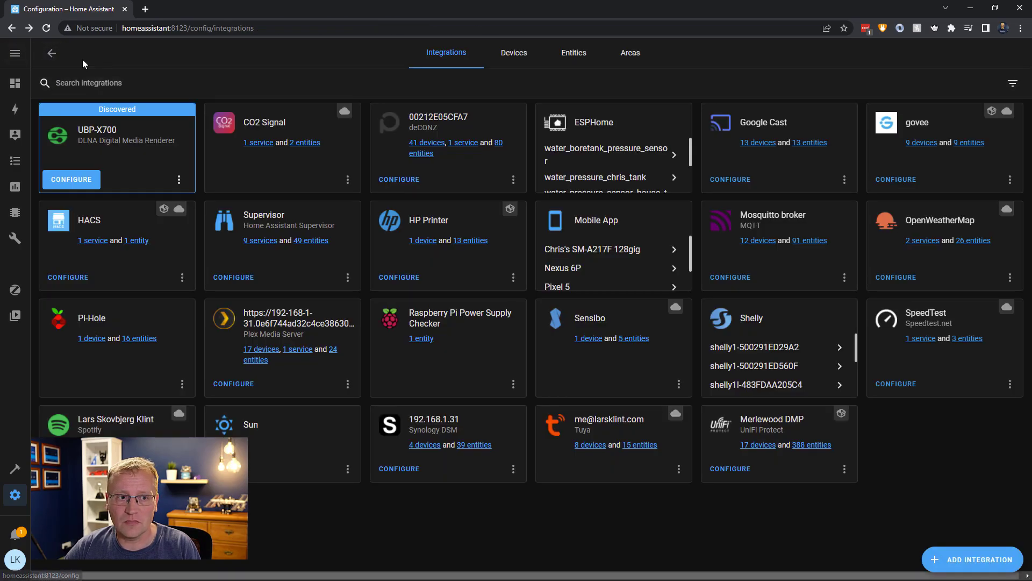
left_click(52, 52)
left_click(537, 160)
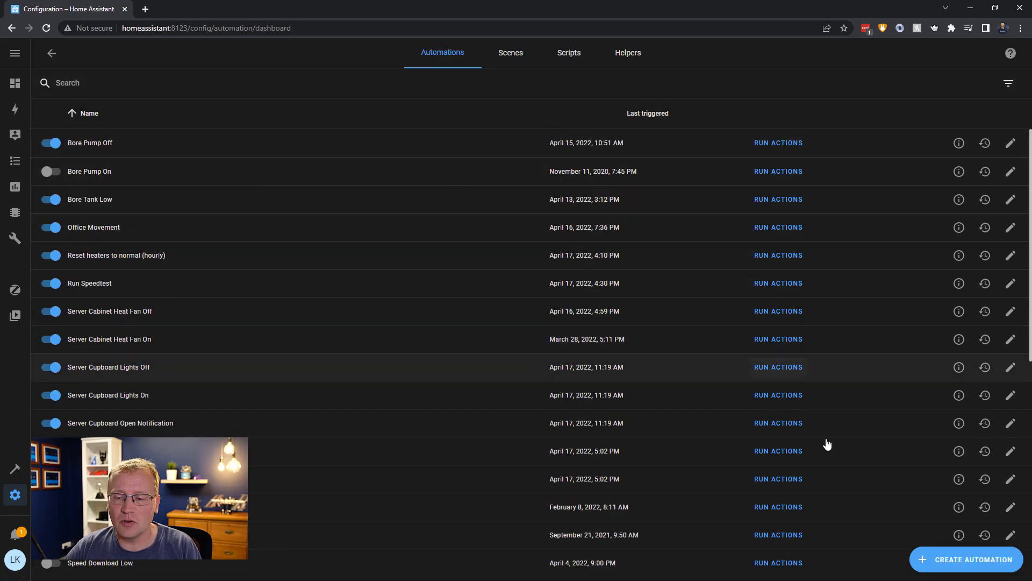
left_click(961, 562)
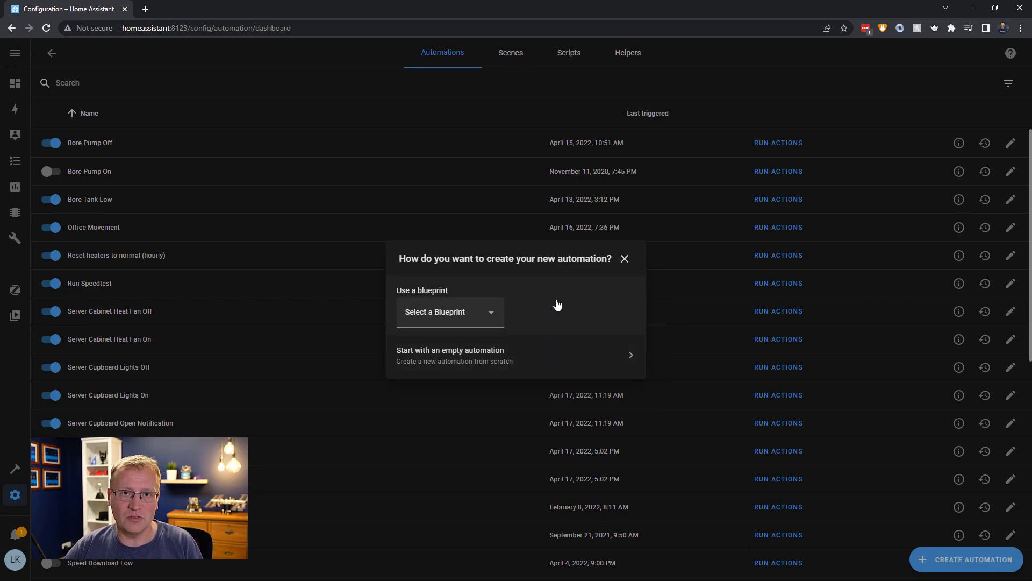
left_click(598, 358)
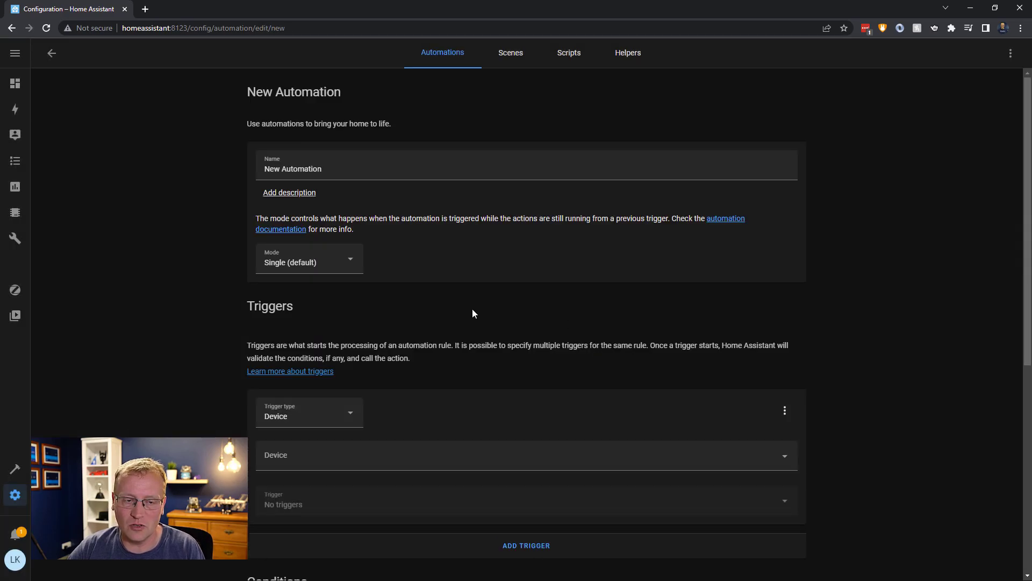
Name the new automation "You've Got Mail!".
left_click_drag(342, 167, 224, 180)
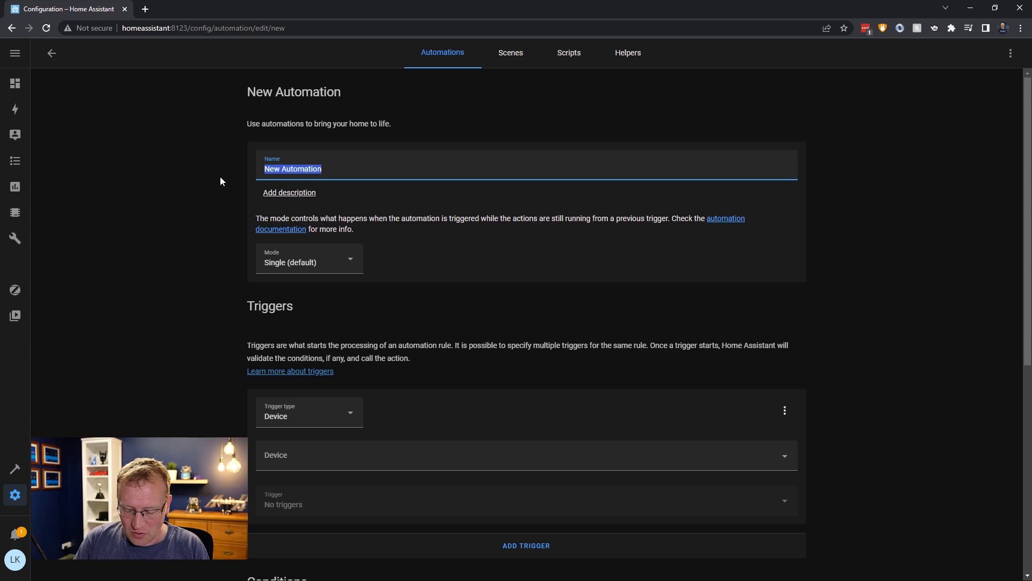
type("You'v")
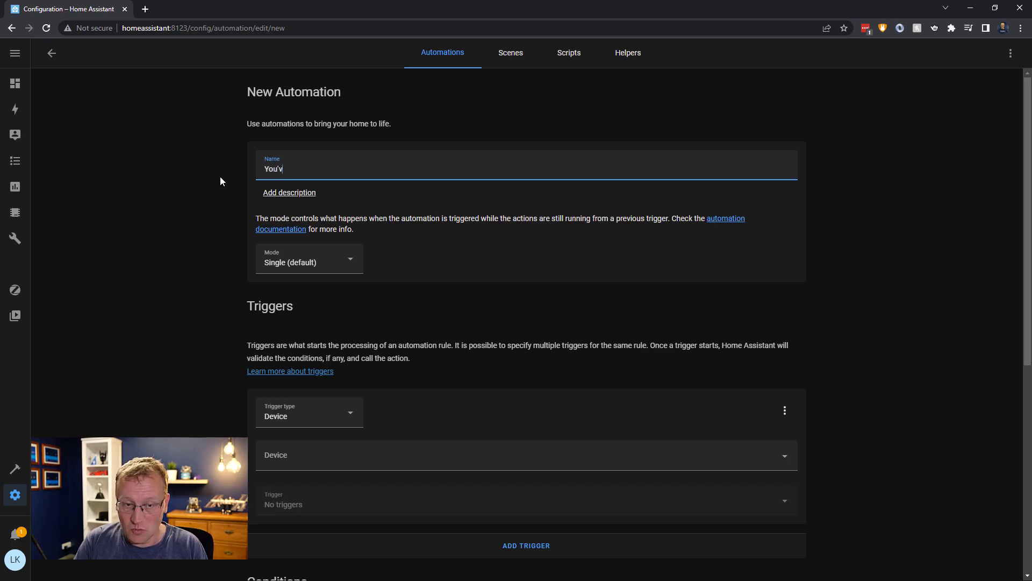
type("e Got Mail!")
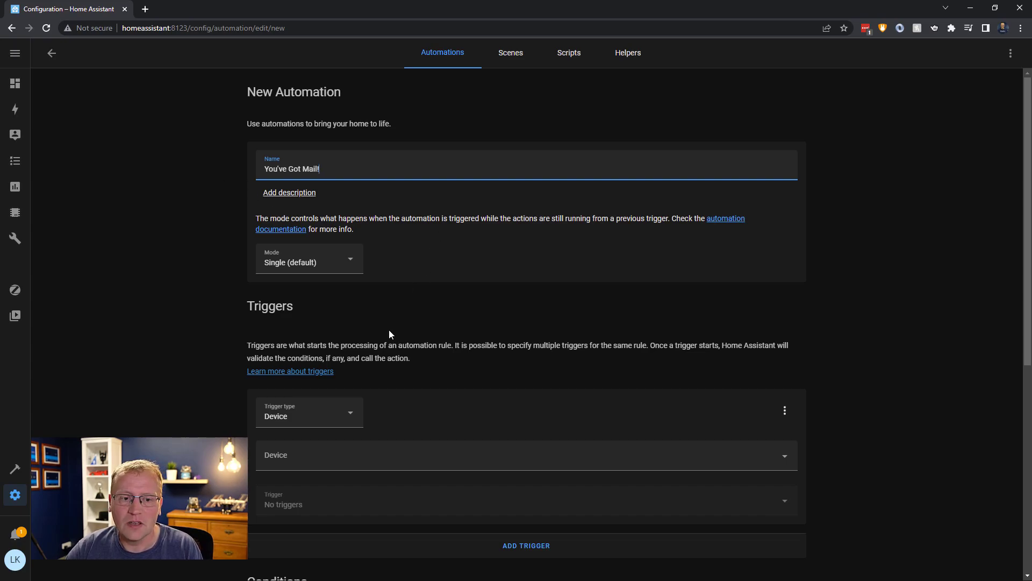
Set the device trigger to the Mailbox Sensor with "Mailbox Sensor opened" as the triggering event.
scroll(389, 334, "down", 2)
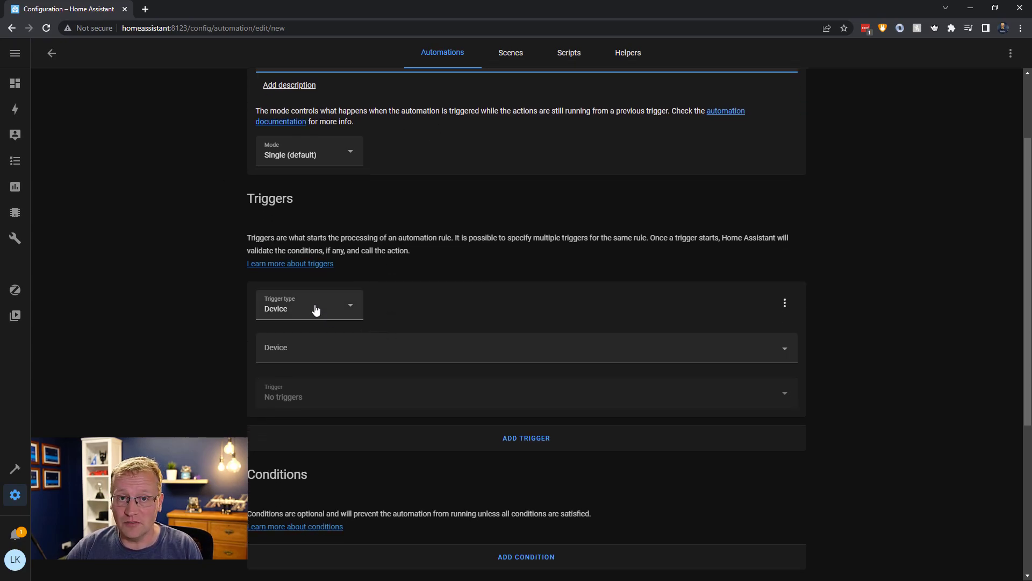
left_click(307, 352)
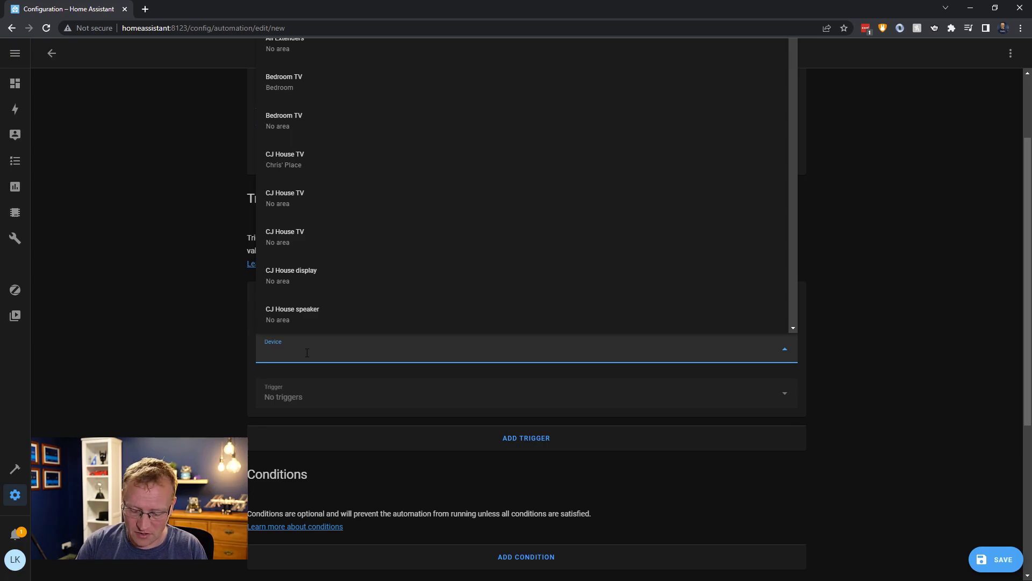
type("mailb")
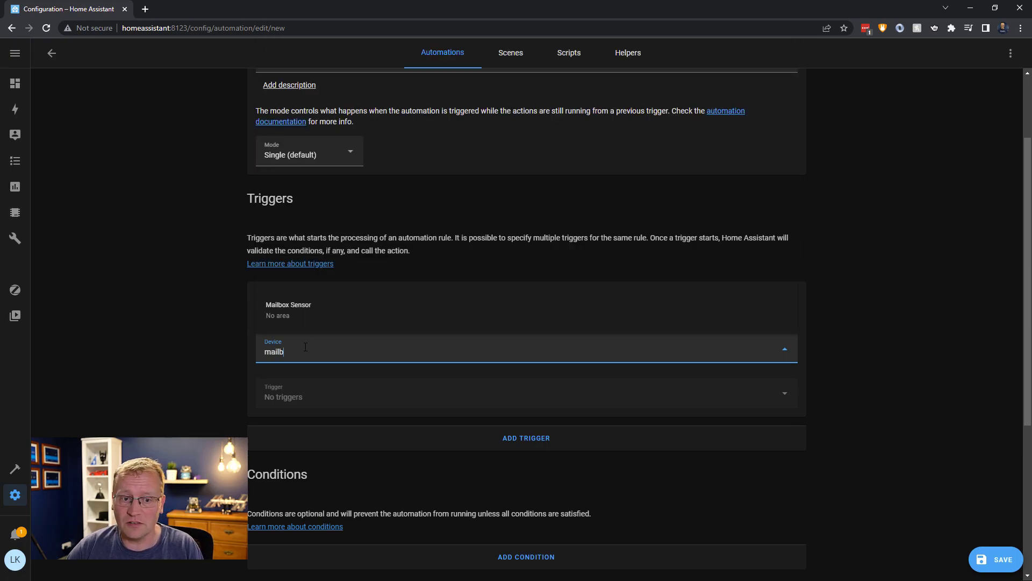
left_click(300, 308)
scroll(463, 342, "down", 1)
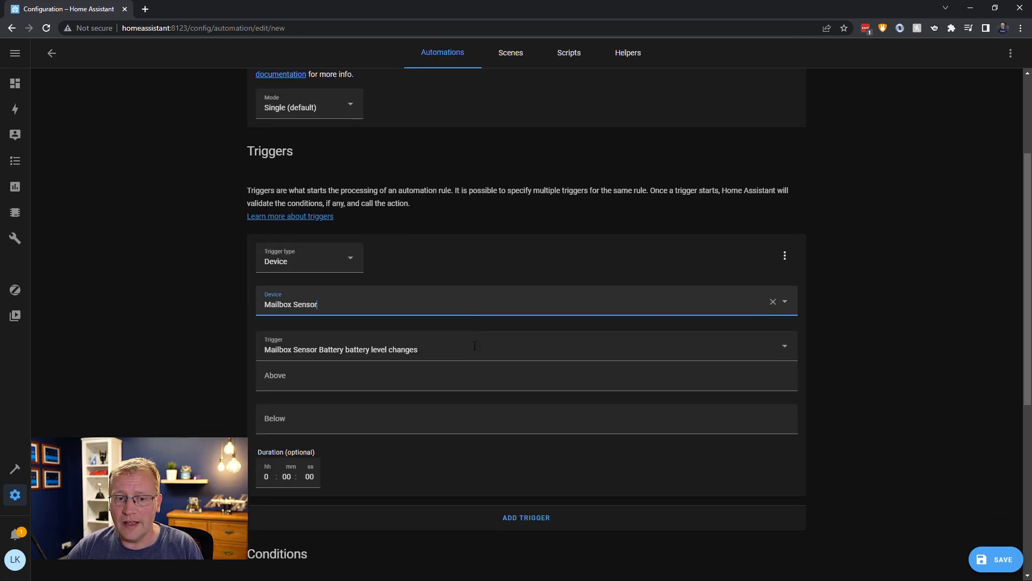
scroll(475, 346, "down", 1)
left_click(428, 291)
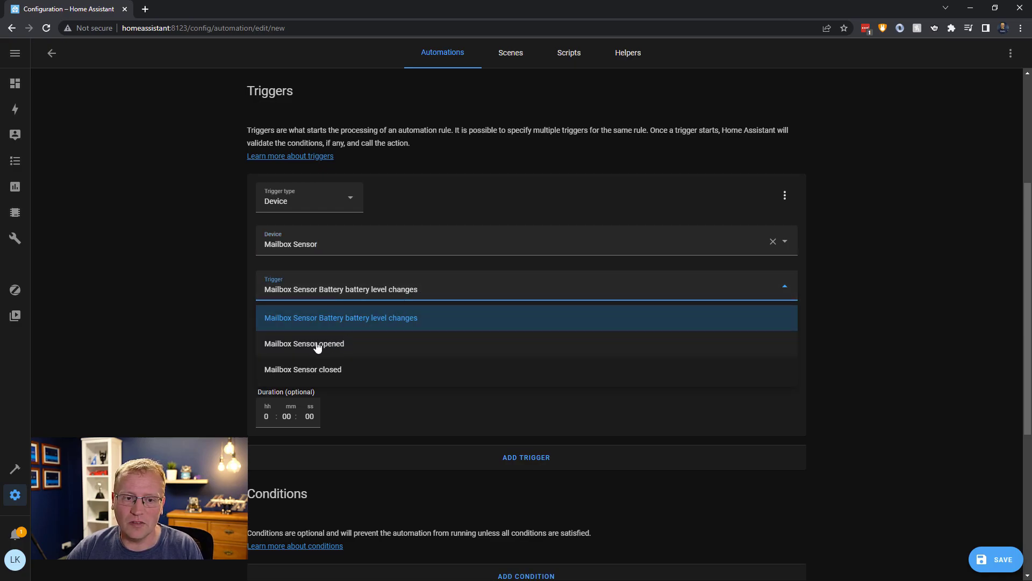
left_click(317, 347)
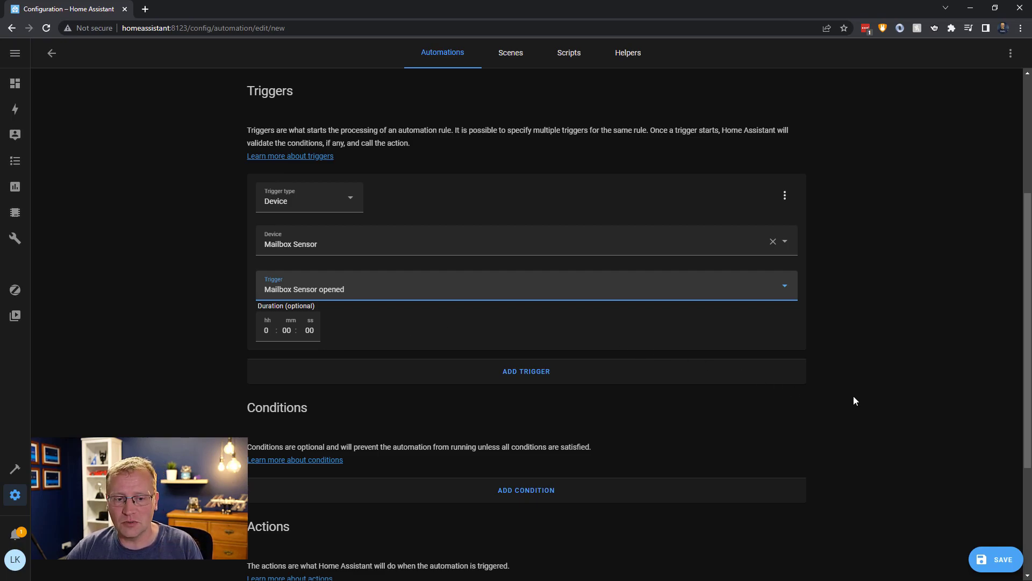
Set the action to call the service that sends a notification via mobile_app_pixel_5.
scroll(854, 401, "down", 3)
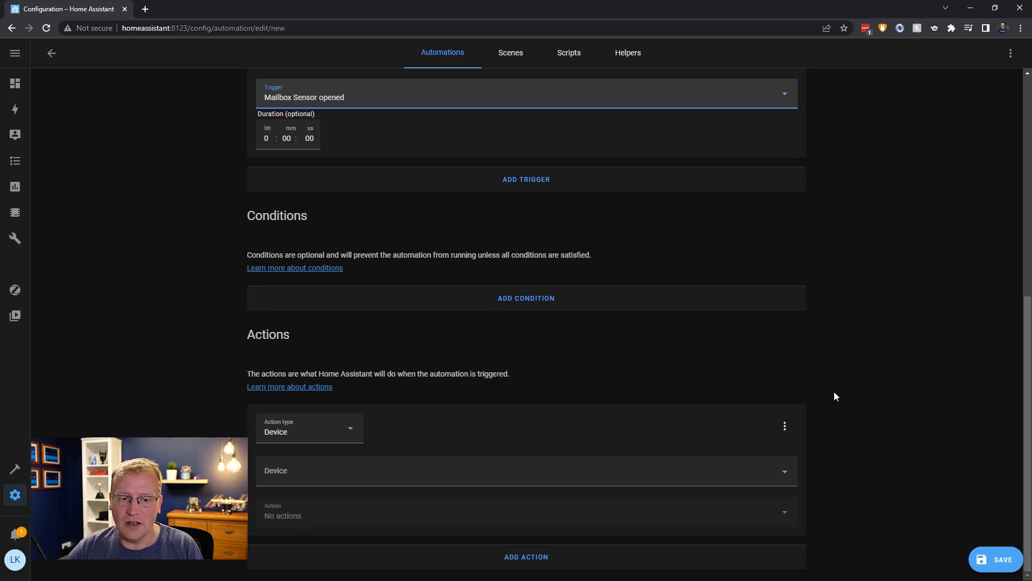
left_click(315, 430)
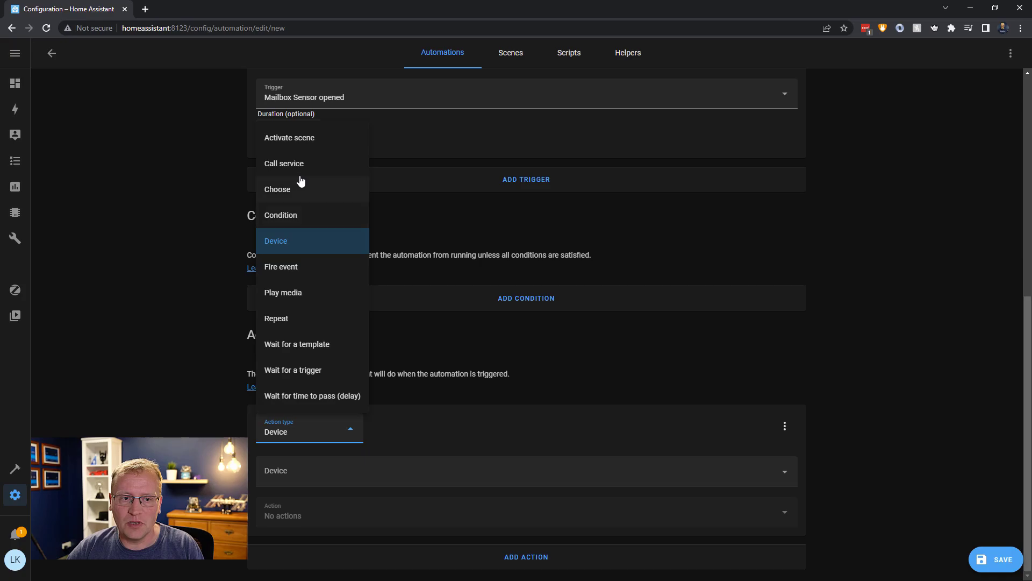
left_click(296, 165)
left_click(309, 499)
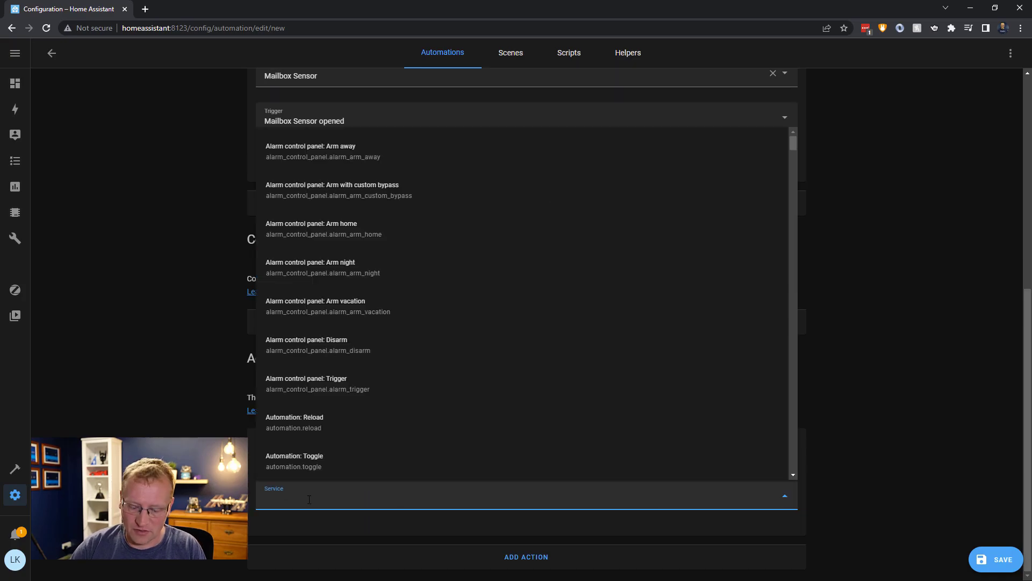
type("notifi")
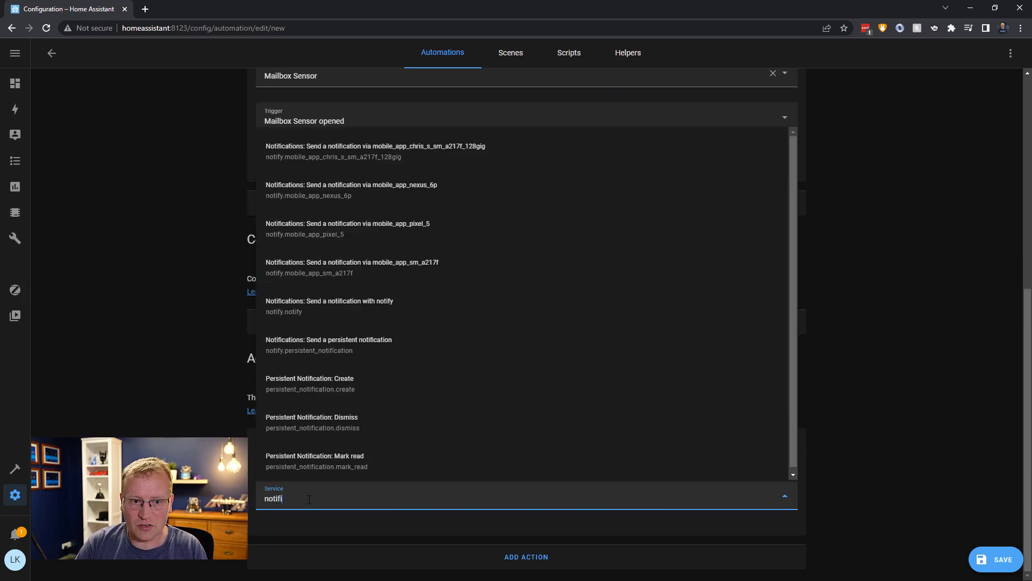
left_click(348, 230)
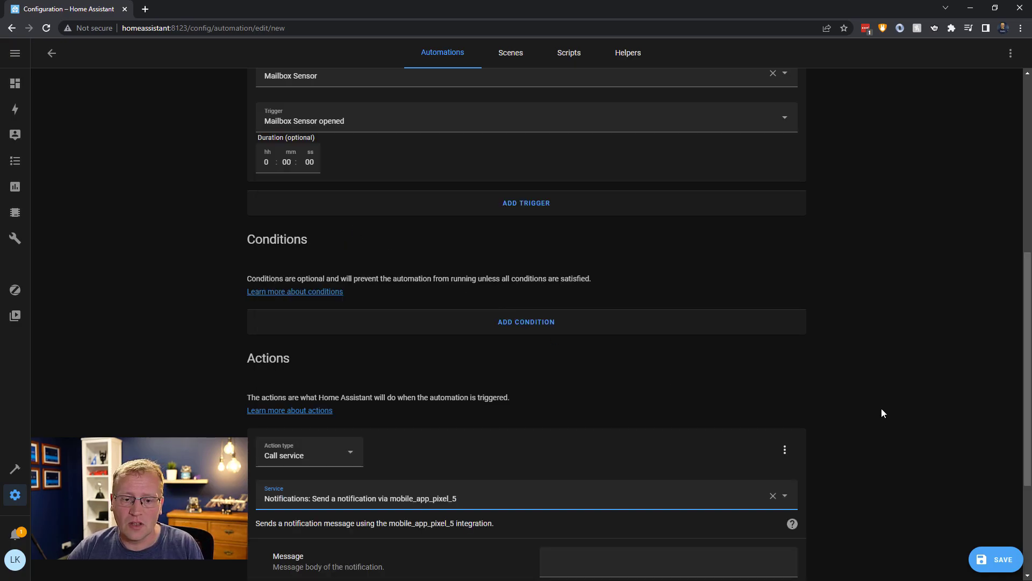
Set the notification's message to "You've got mail!" and enable its title with the text "Mailbox Opened".
scroll(872, 410, "down", 2)
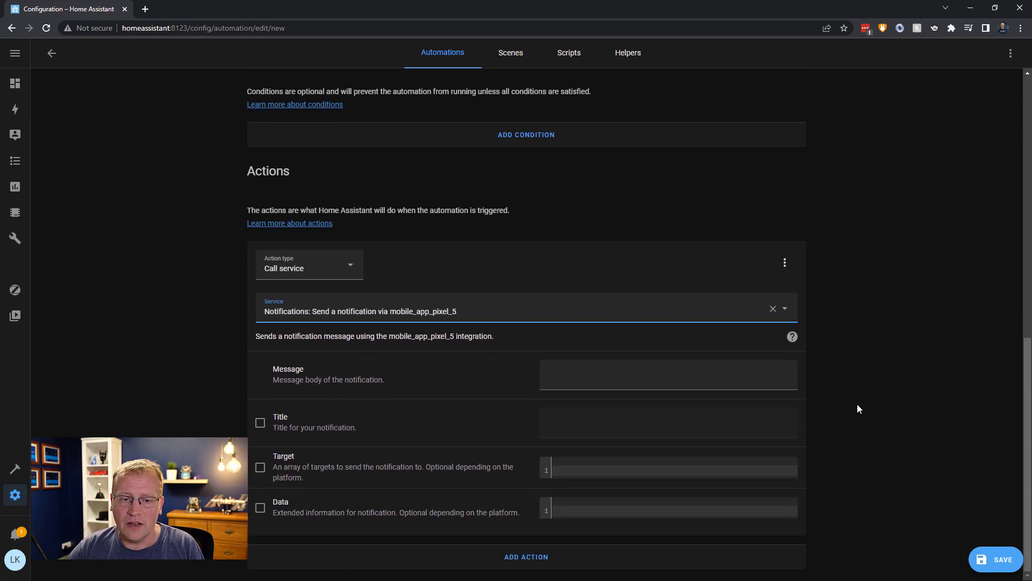
left_click(608, 379)
type("You")
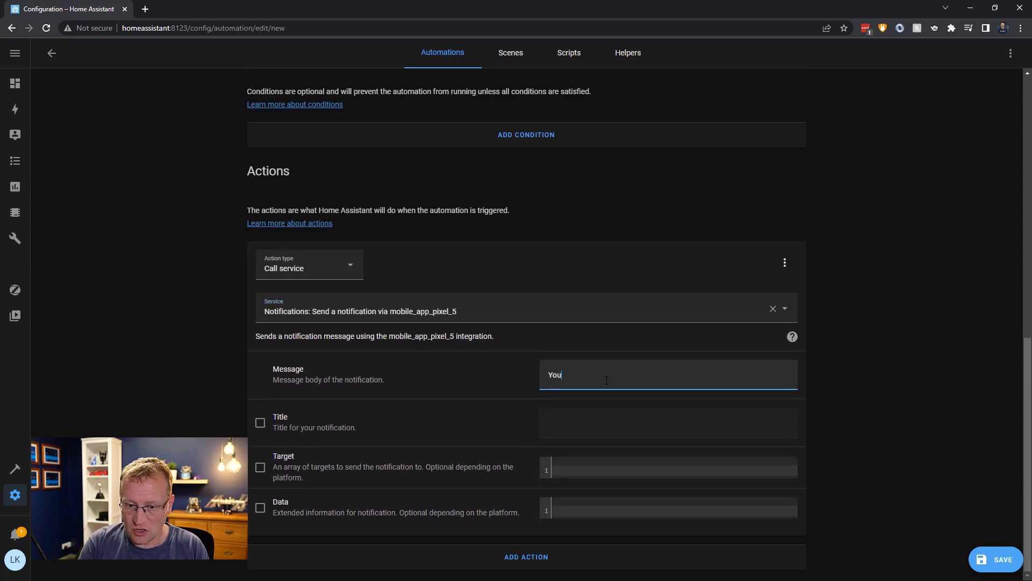
type("'ve got mail!")
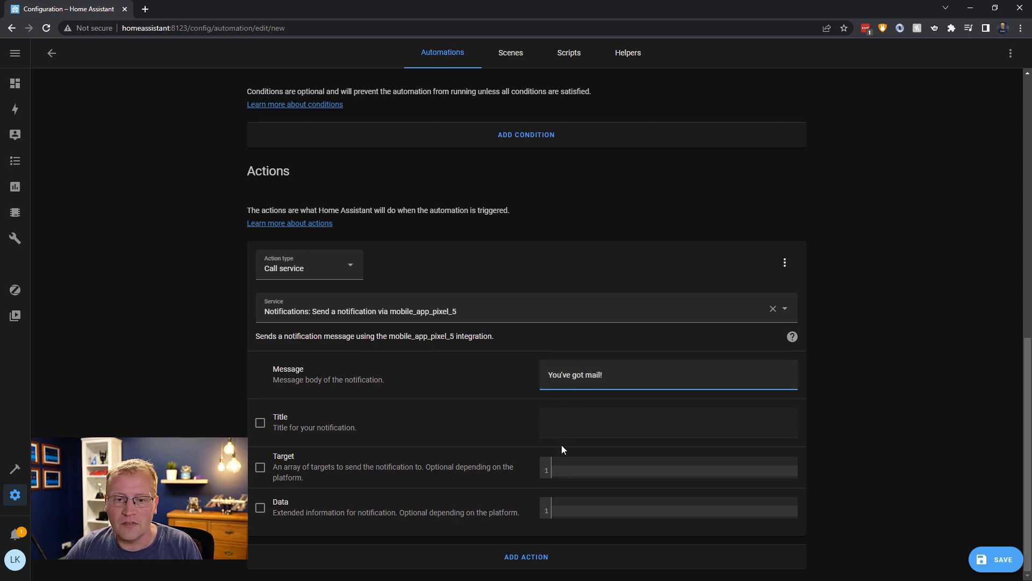
left_click(260, 422)
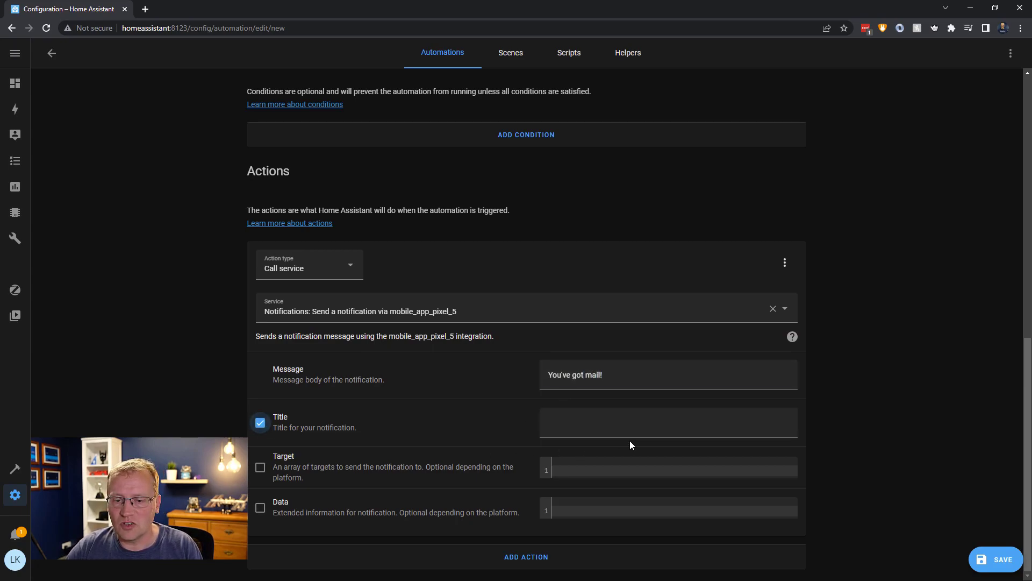
left_click(630, 428)
type("Mailbox Opened")
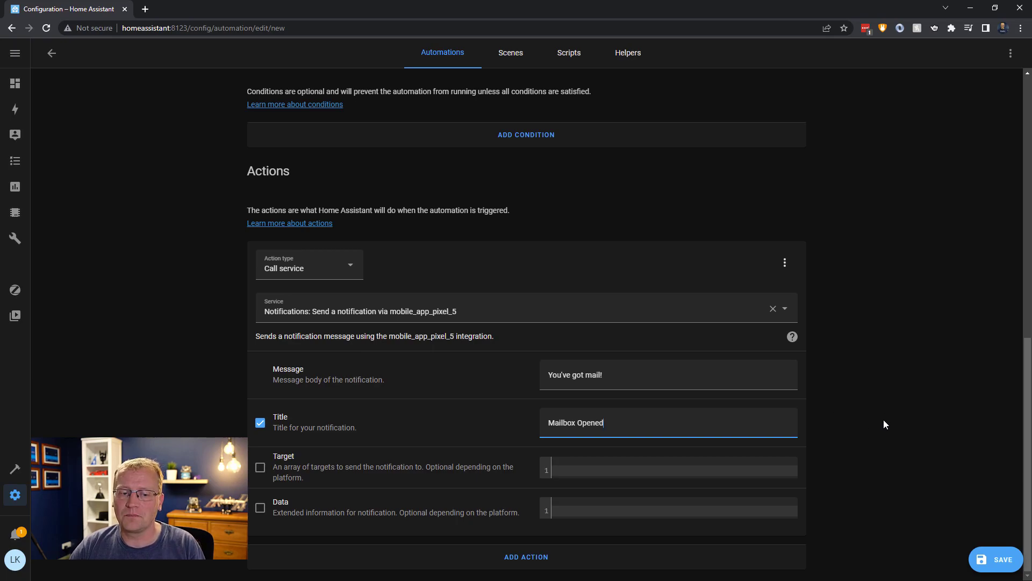
Add a second action that calls the "Automation: Turn off" service.
left_click(533, 559)
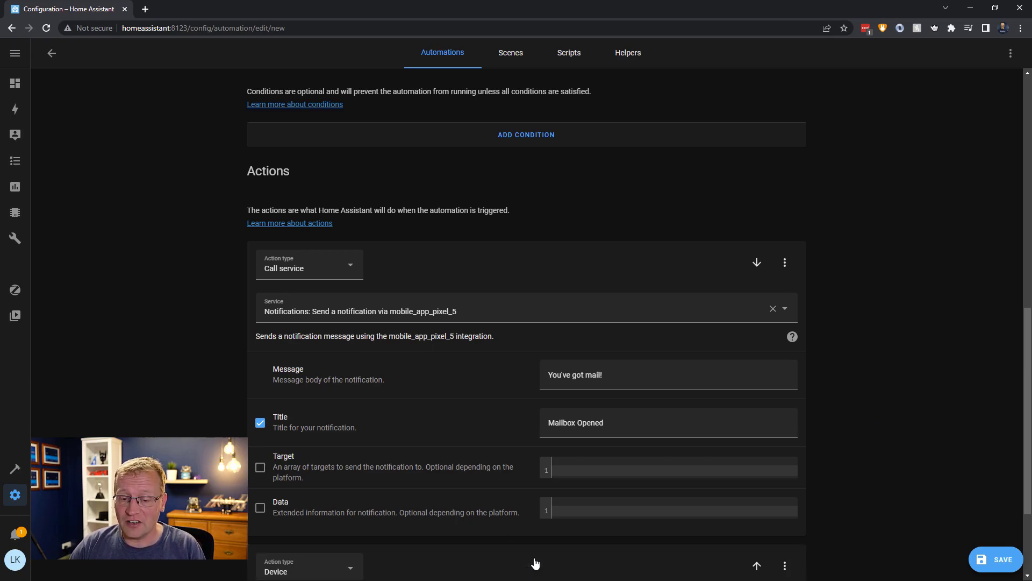
scroll(818, 423, "down", 3)
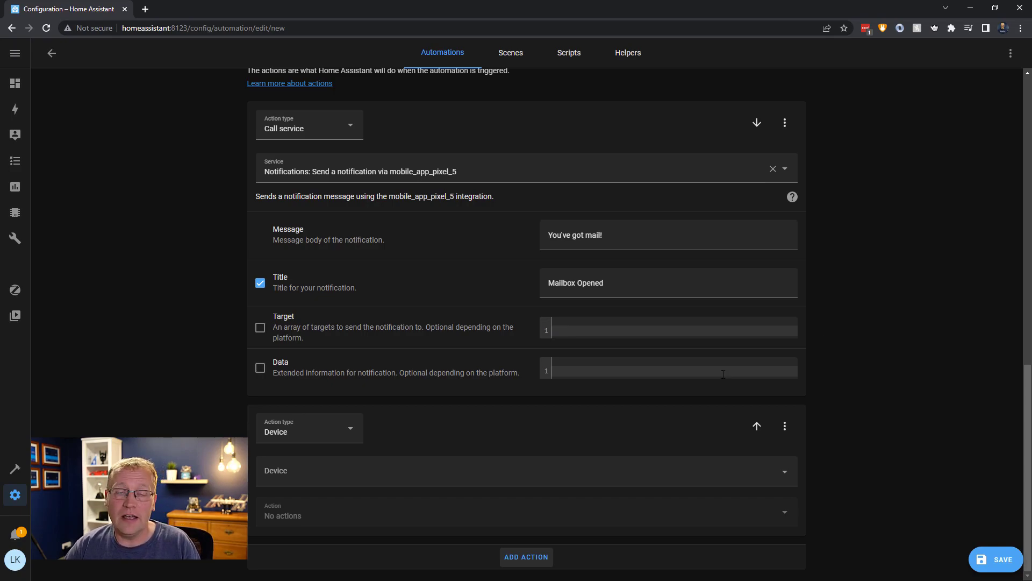
left_click(310, 430)
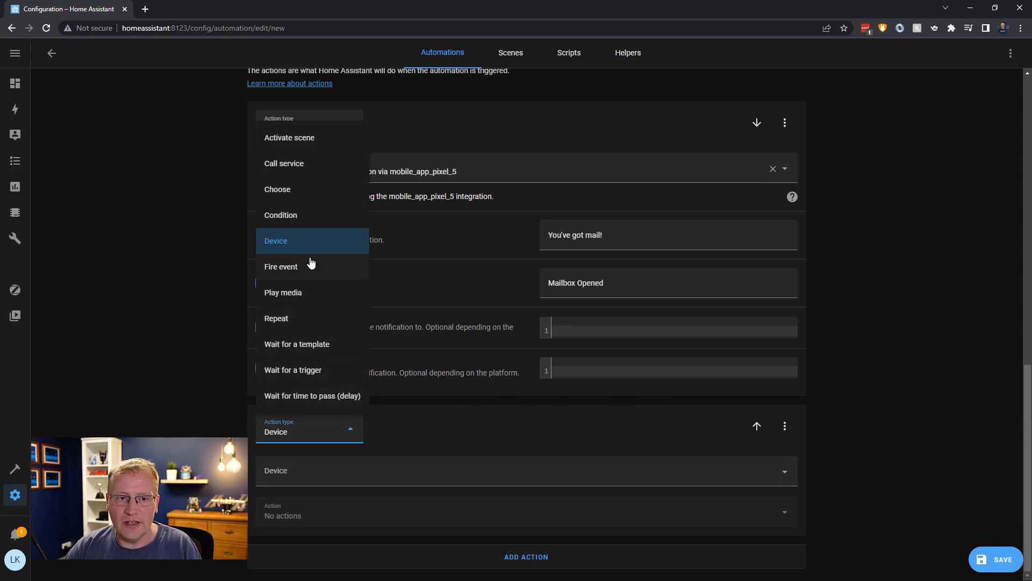
left_click(308, 166)
left_click(351, 494)
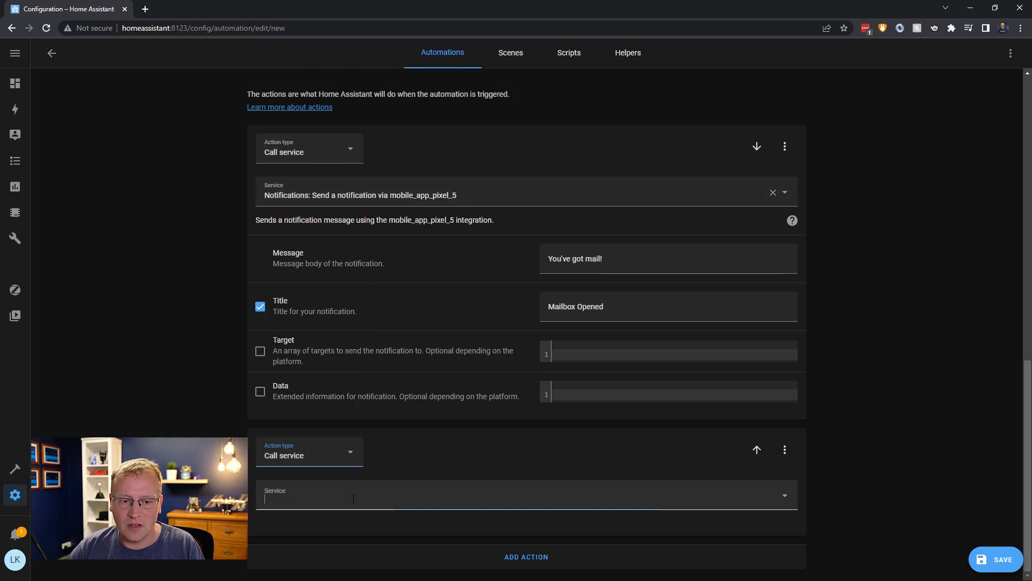
type("automa")
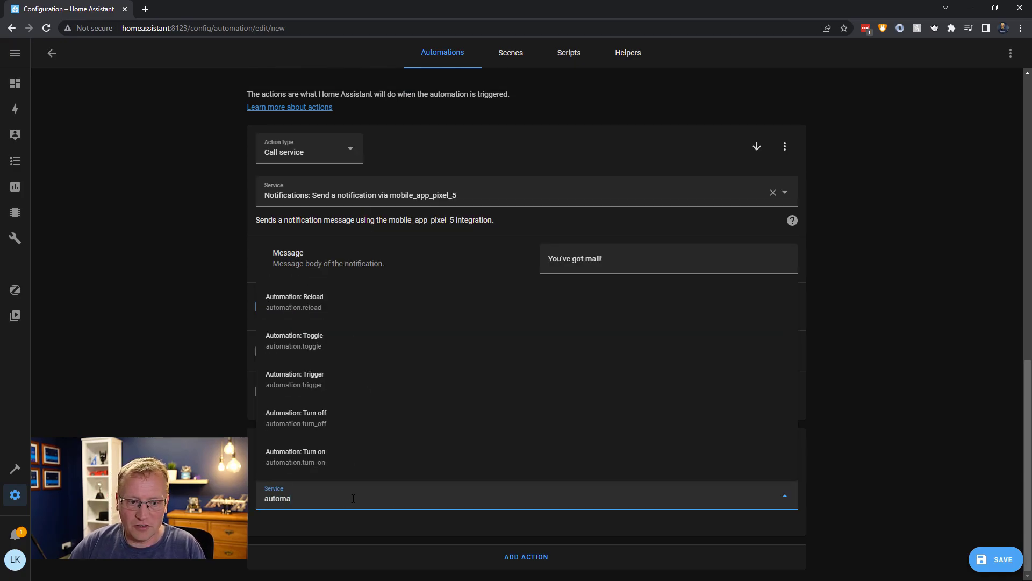
left_click(315, 418)
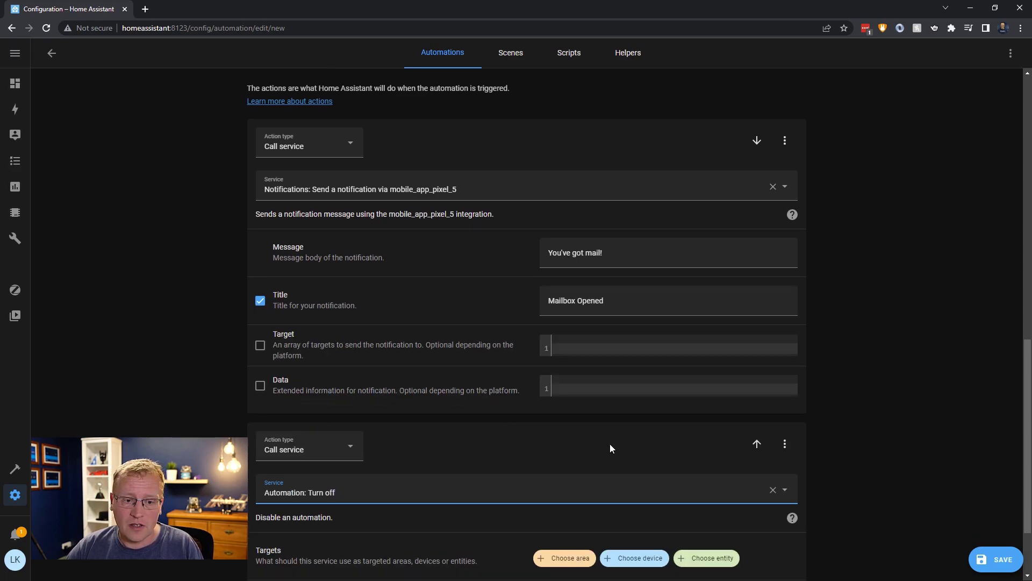
Try to find the mail automation as the target entity of the turn-off action by searching for "mail".
scroll(610, 443, "down", 2)
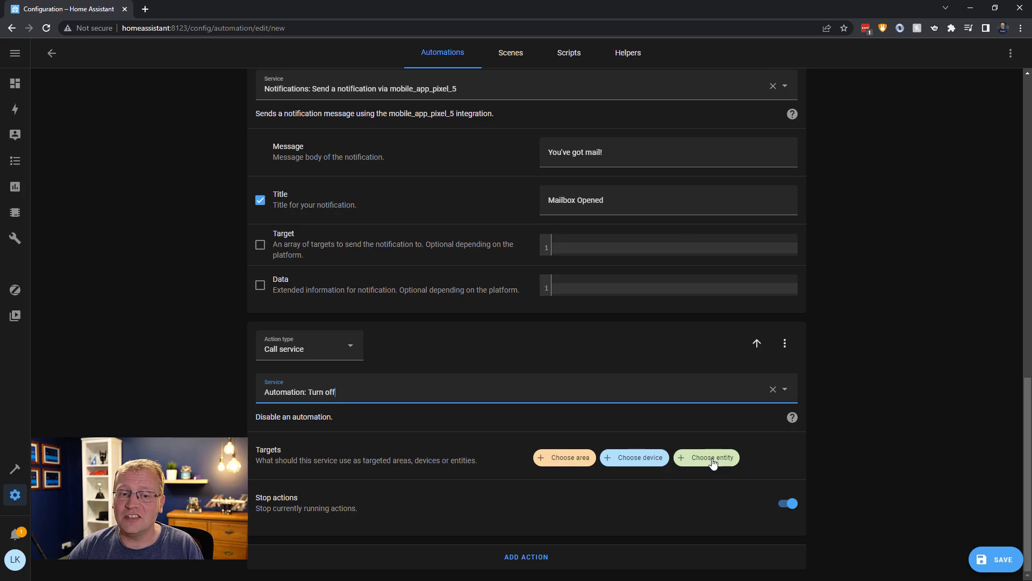
left_click(713, 459)
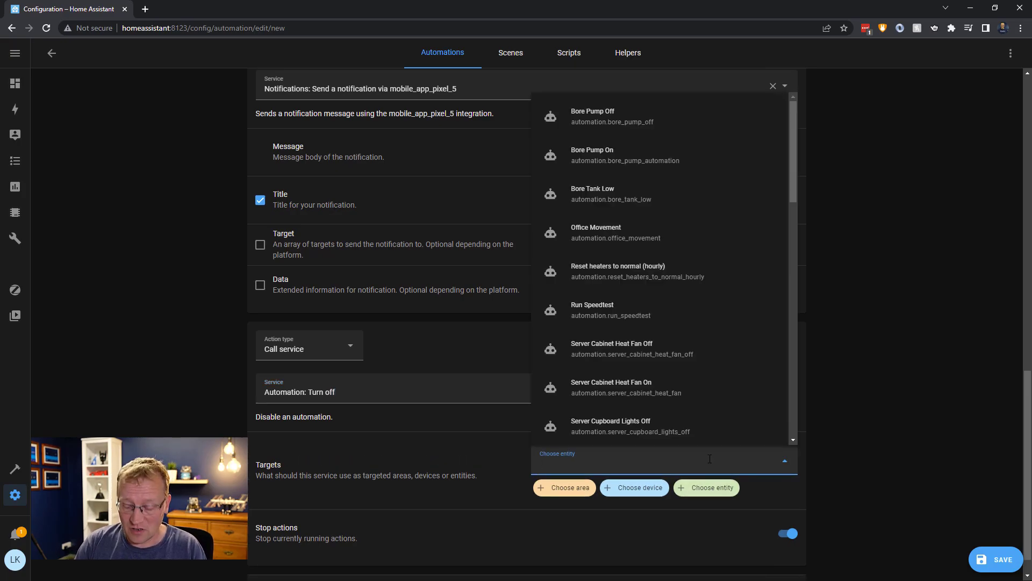
type("mail")
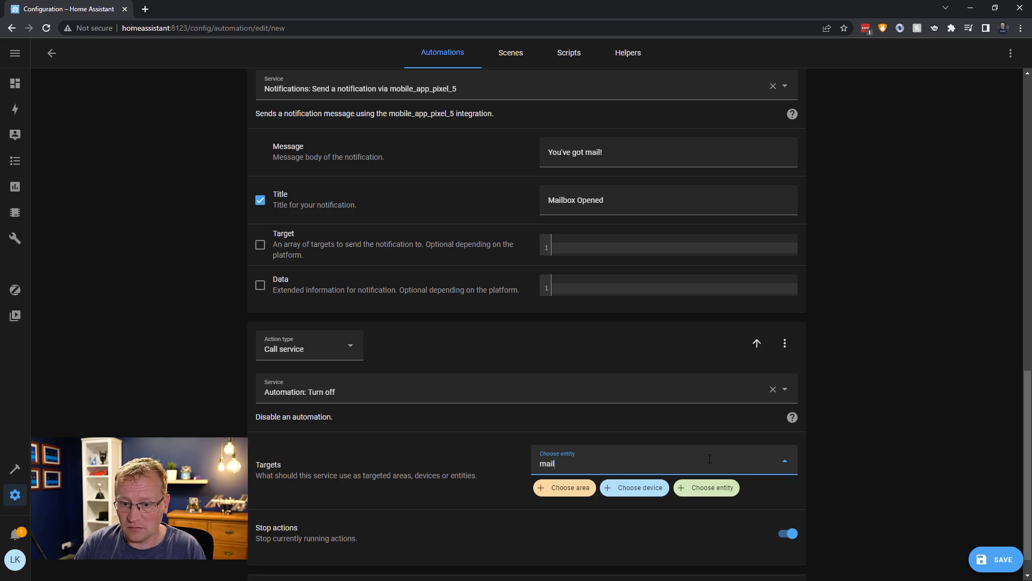
key("BackSpace")
key("BackSpace")
key("BackSpace")
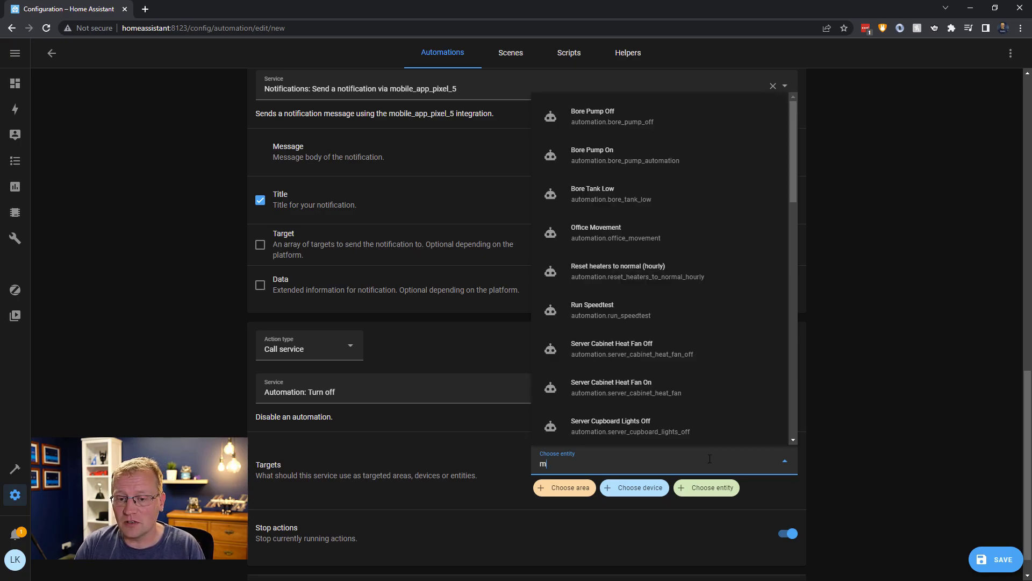
key("Escape")
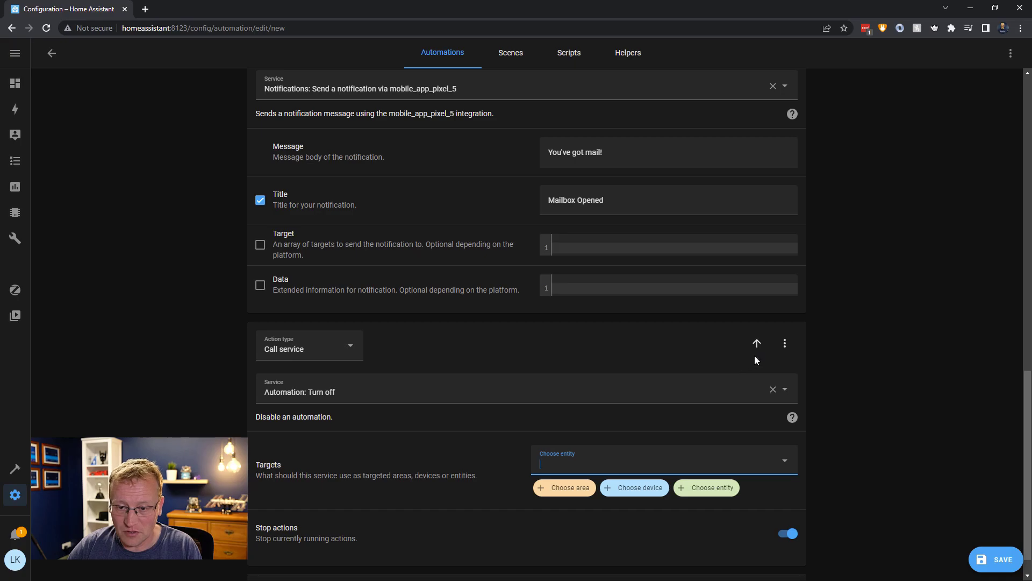
Delete the turn-off action from the automation.
left_click(786, 344)
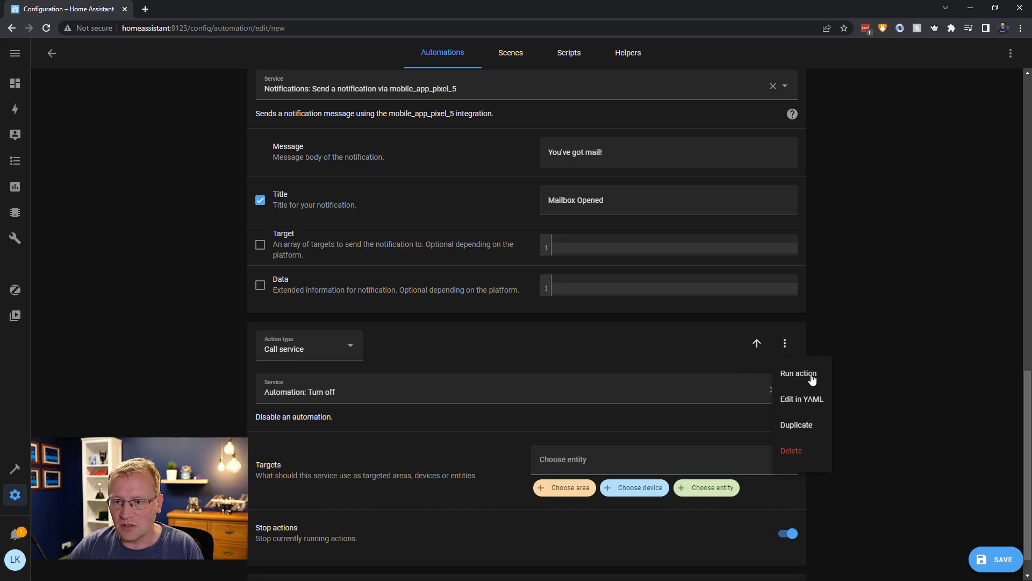
left_click(796, 453)
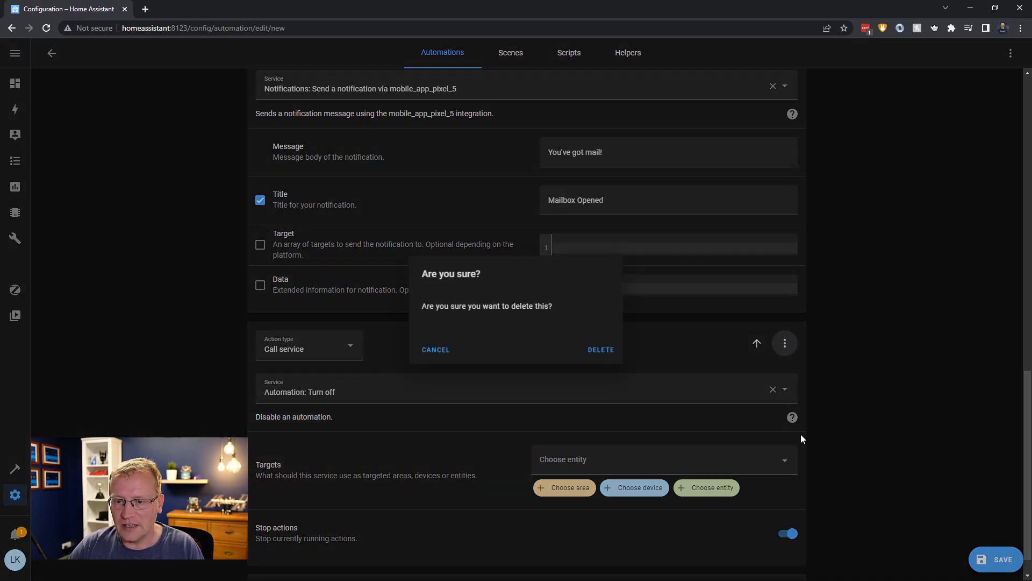
left_click(604, 352)
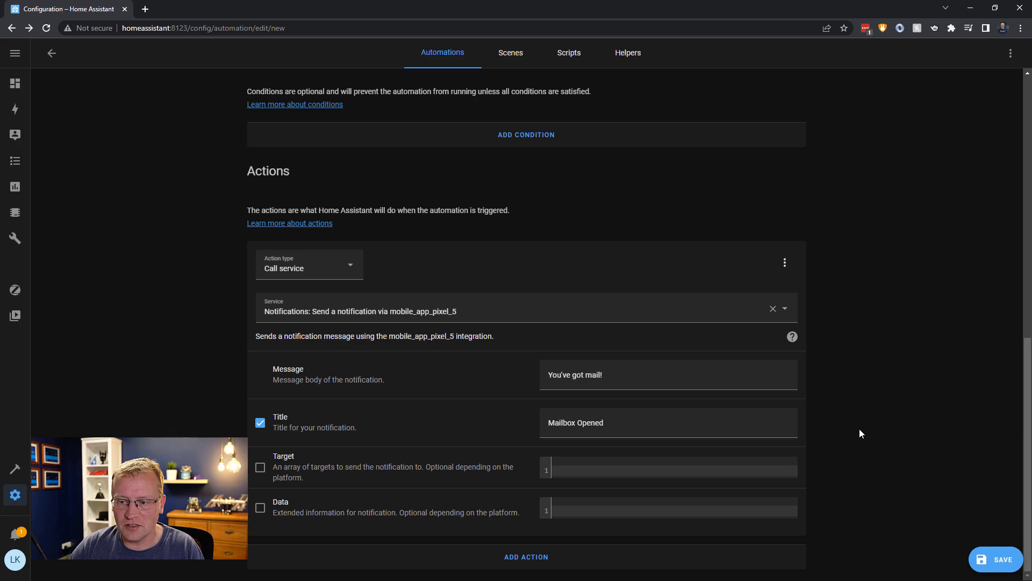
Save the "You've Got Mail!" automation with only the notification action.
left_click(993, 560)
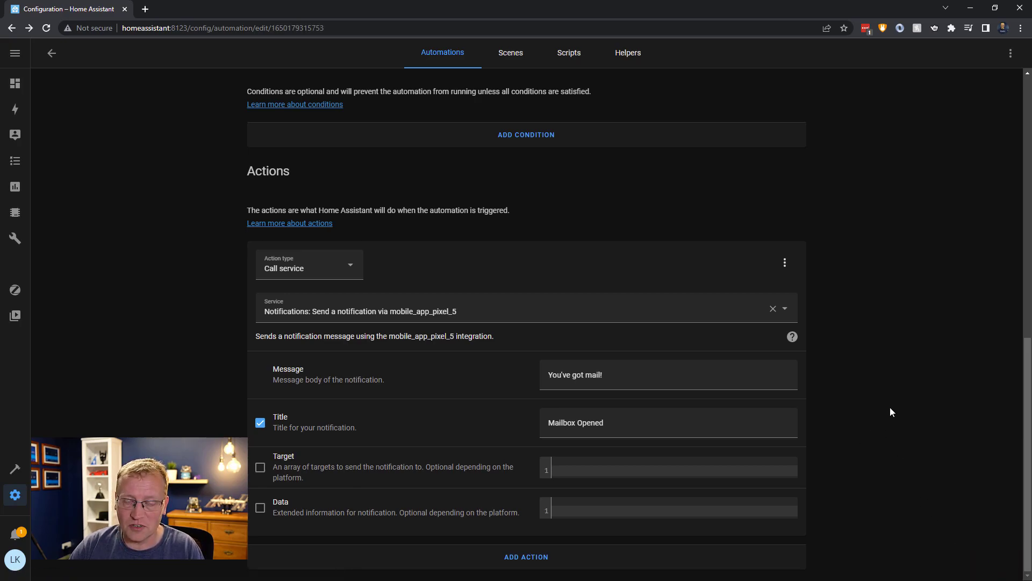
left_click_drag(1024, 392, 1009, 82)
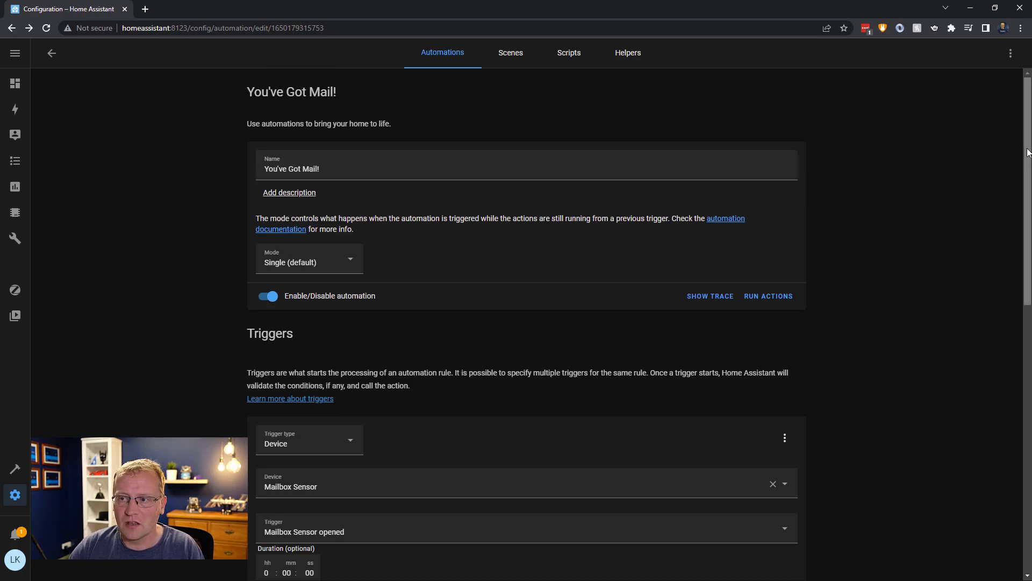
left_click_drag(1028, 152, 1027, 421)
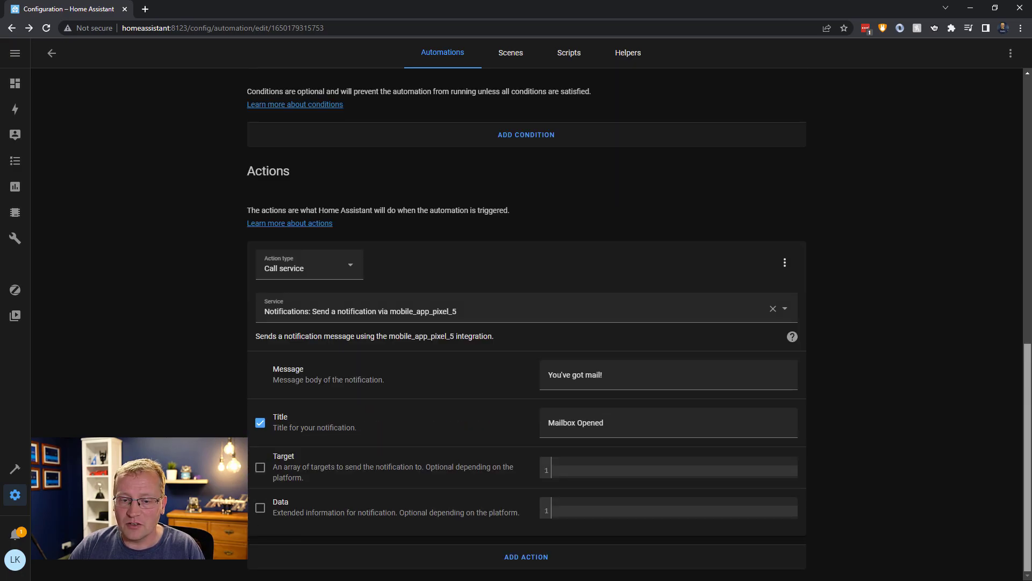
Add another action after the notification that calls the "Automation: Turn off" service.
left_click(515, 558)
scroll(480, 523, "down", 3)
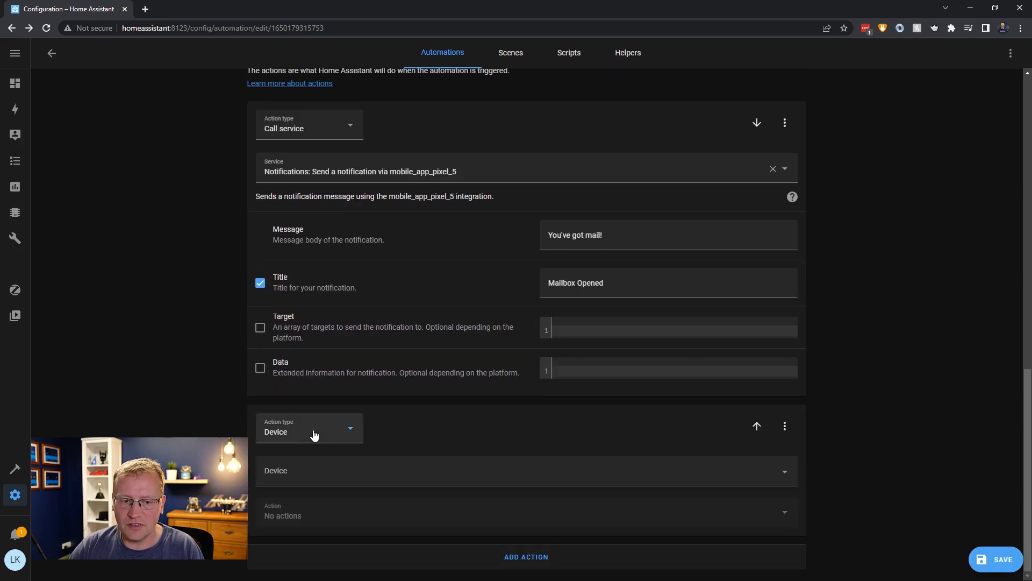
left_click(315, 434)
left_click(290, 165)
left_click(320, 499)
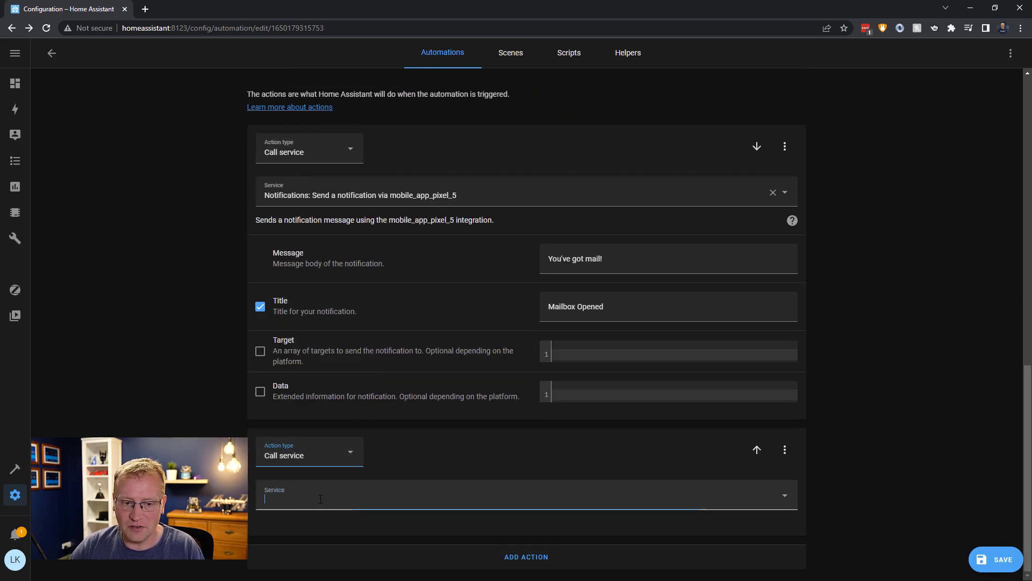
type("autom")
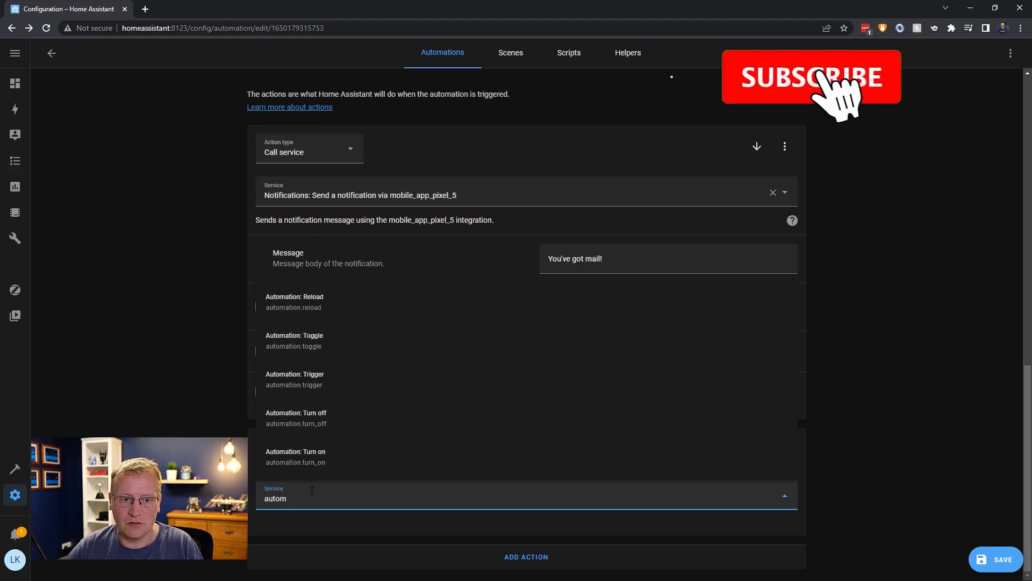
left_click(319, 418)
Target the "You've Got Mail!" automation entity in the turn-off action and save the automation.
scroll(610, 511, "down", 1)
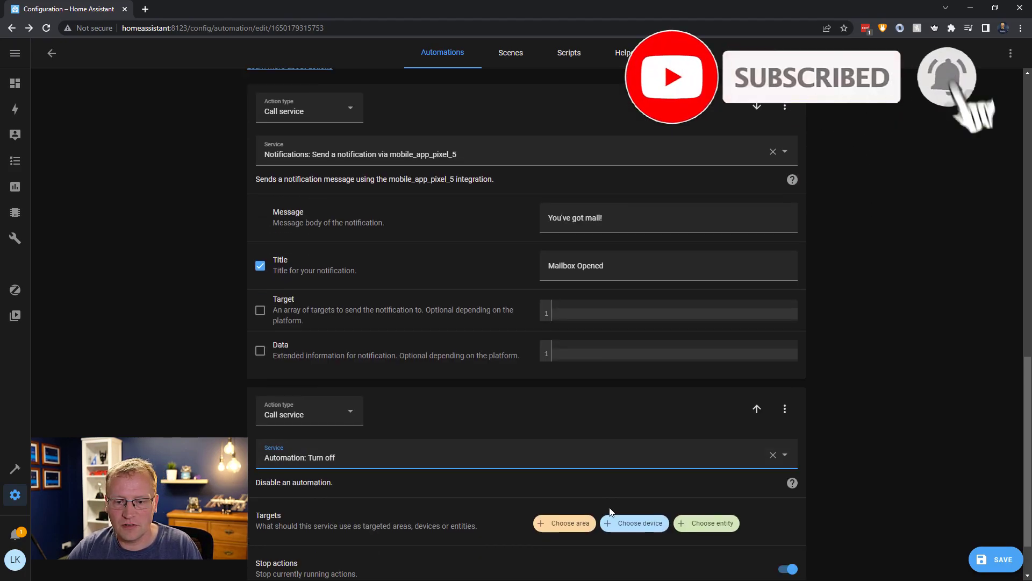
scroll(610, 511, "down", 1)
left_click(715, 457)
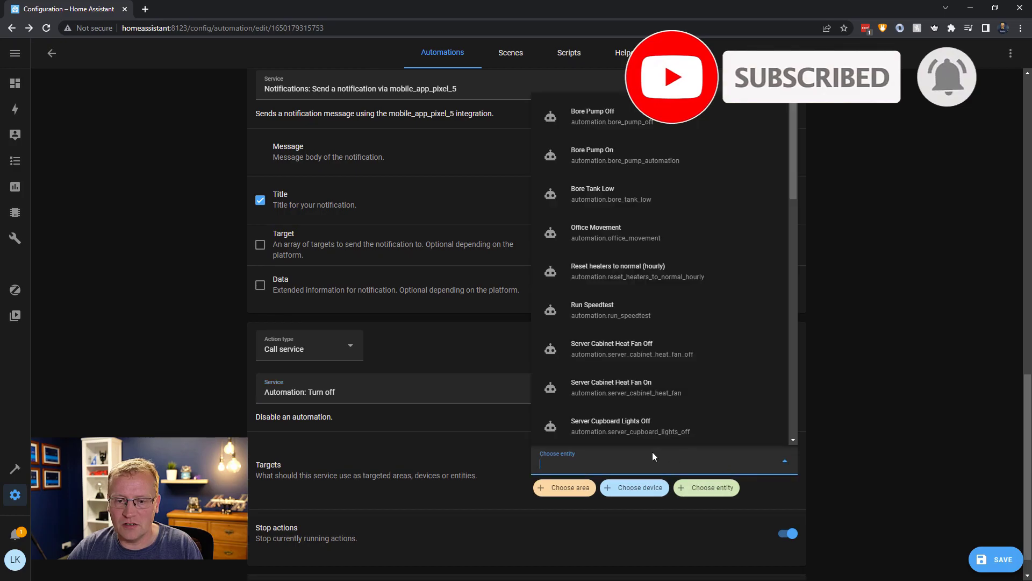
type("mail")
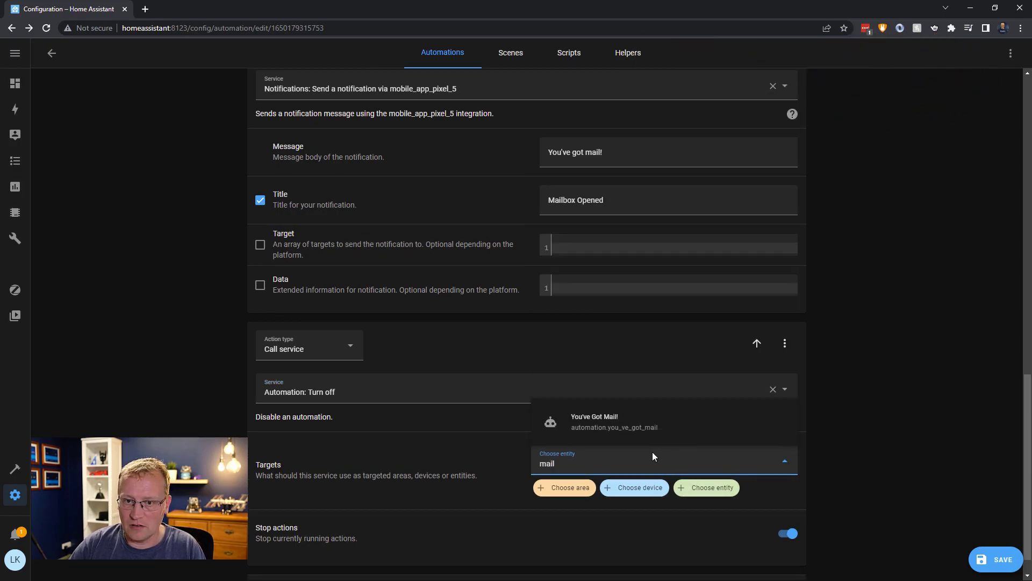
left_click(615, 427)
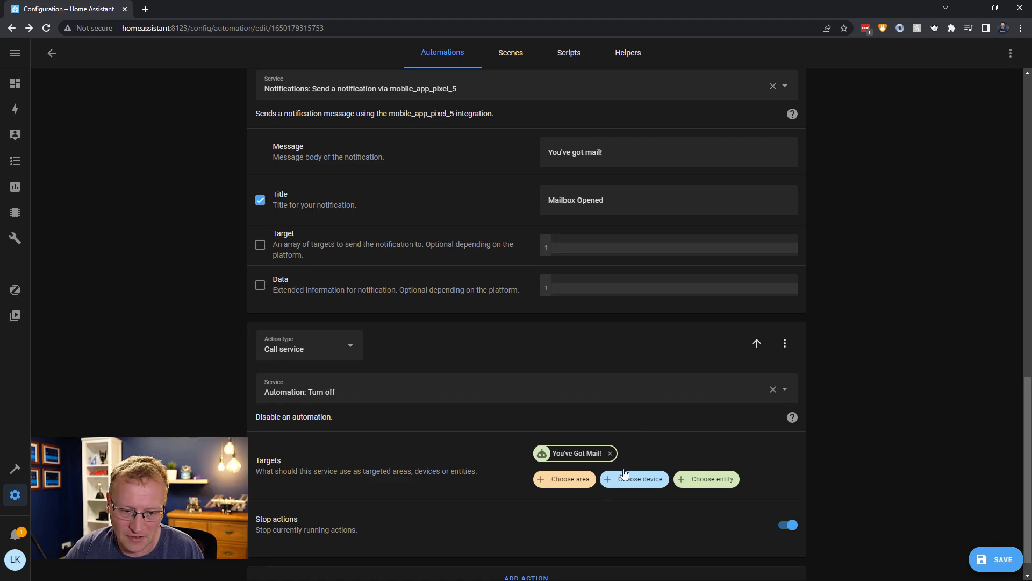
scroll(673, 454, "down", 1)
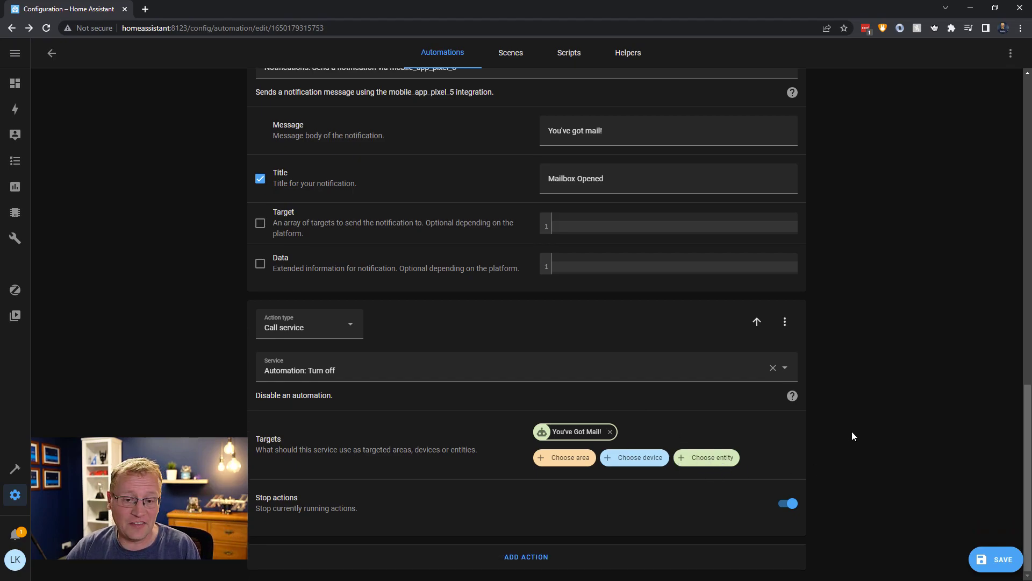
left_click(994, 559)
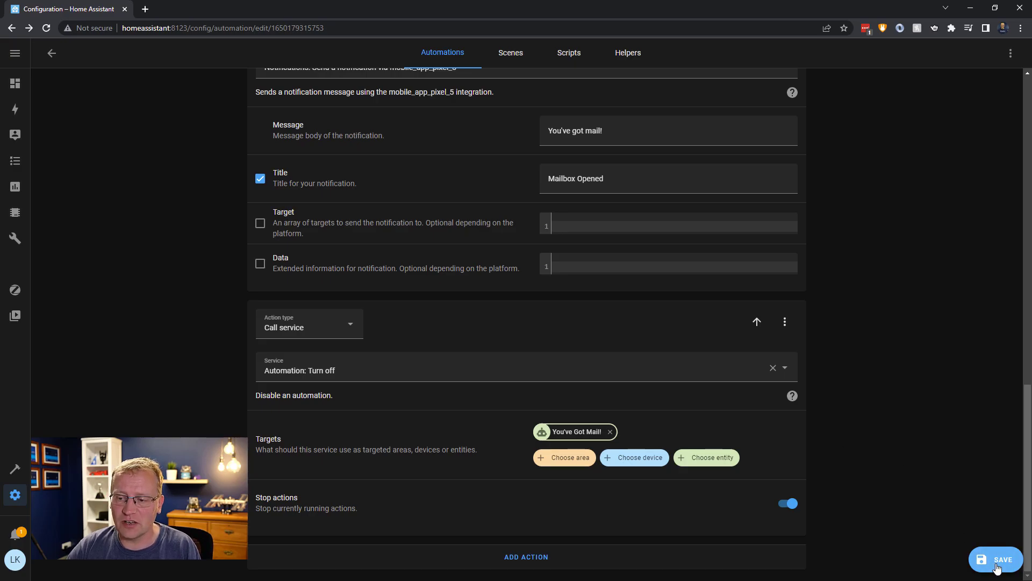
Return to the automations list and start another empty automation from scratch.
left_click(51, 52)
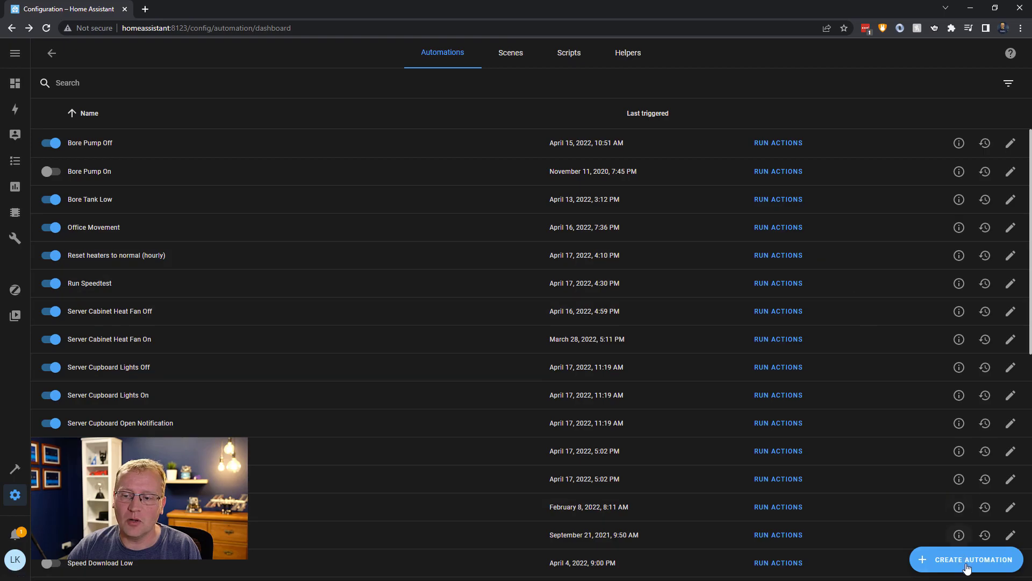
left_click(983, 561)
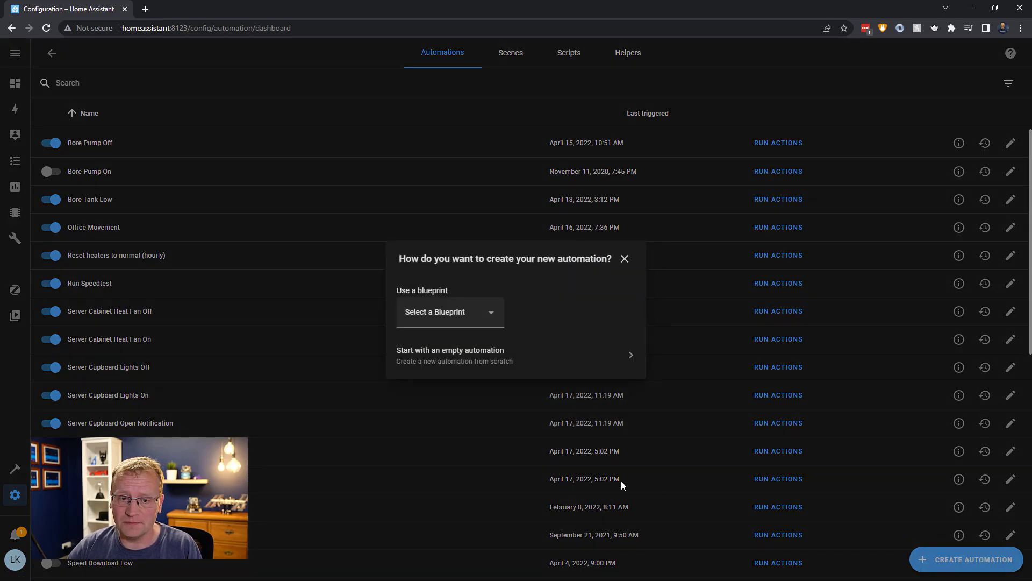
left_click(543, 364)
Name the new automation "Enable Mail automation".
left_click(364, 164)
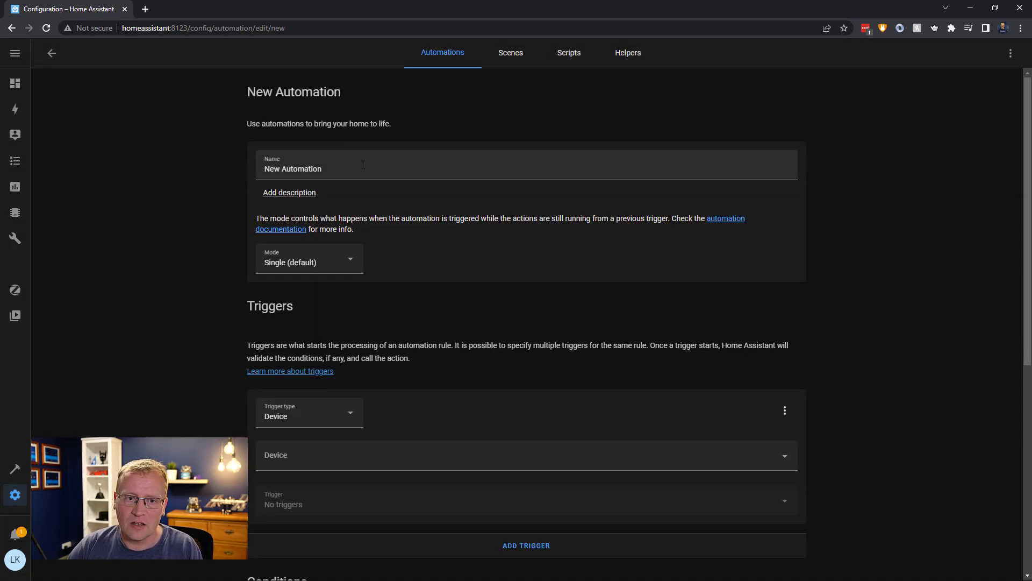
key("ctrl+a")
type("En")
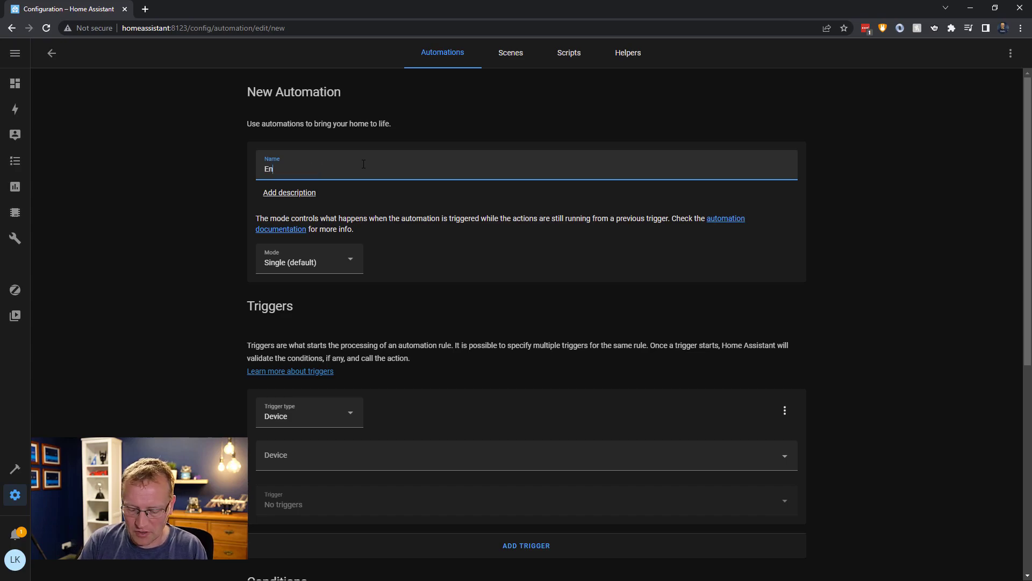
type("able Mail automation")
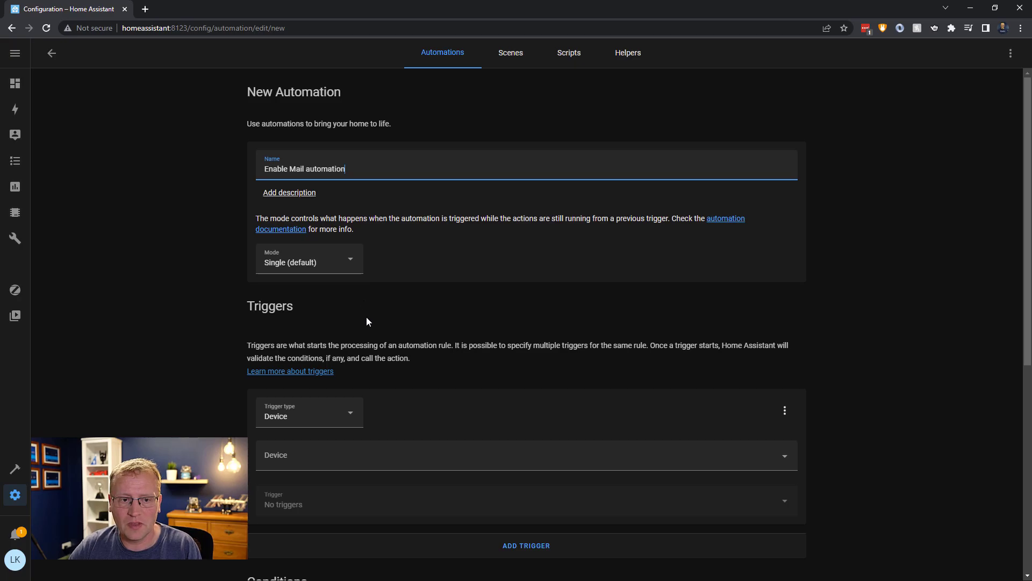
Make the automation's trigger a Time trigger with a fixed time of 12:00:00 AM.
scroll(378, 366, "down", 3)
left_click(318, 256)
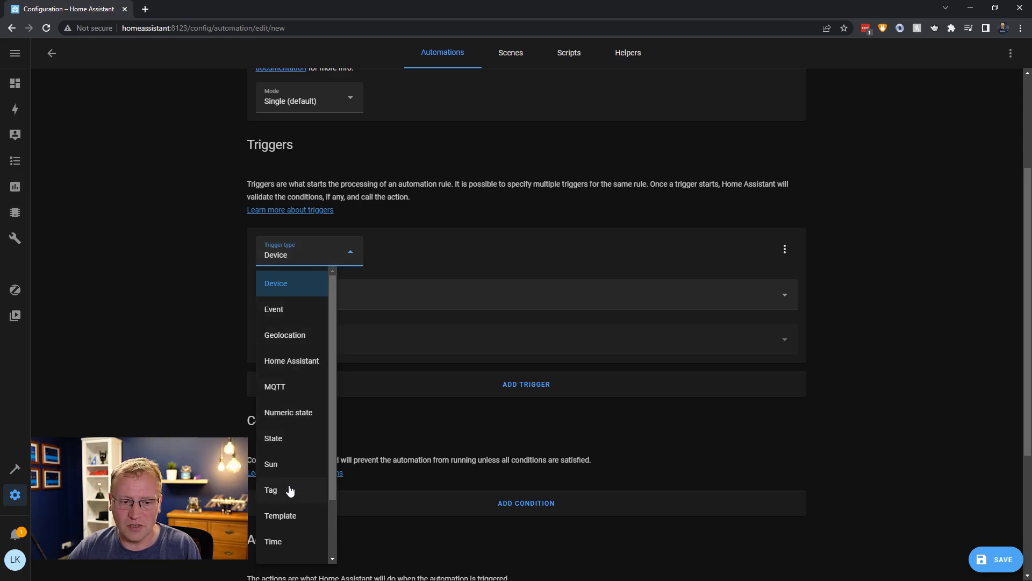
left_click(286, 541)
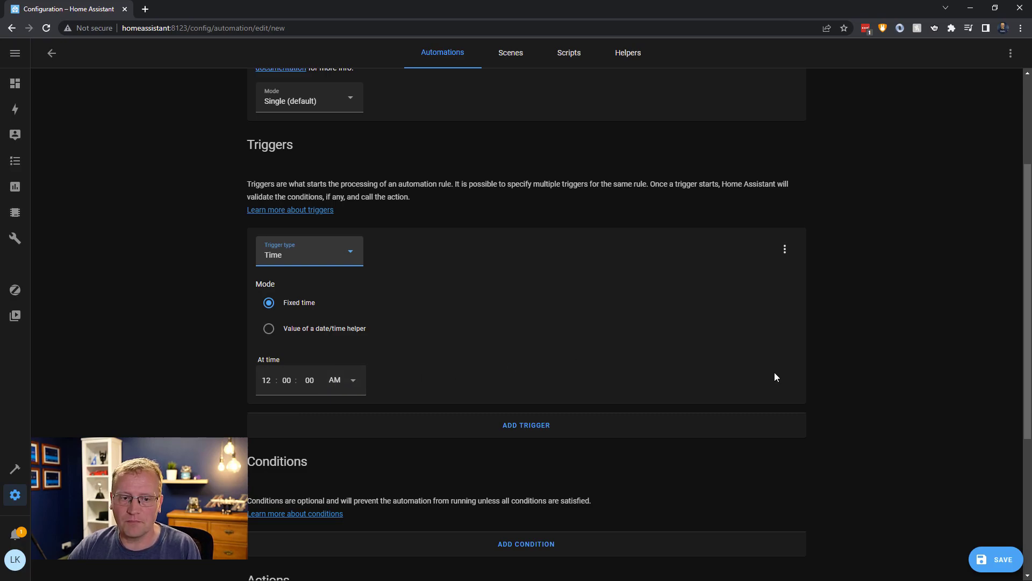
Set the automation's action to call the "Automation: Turn on" service.
scroll(860, 336, "down", 4)
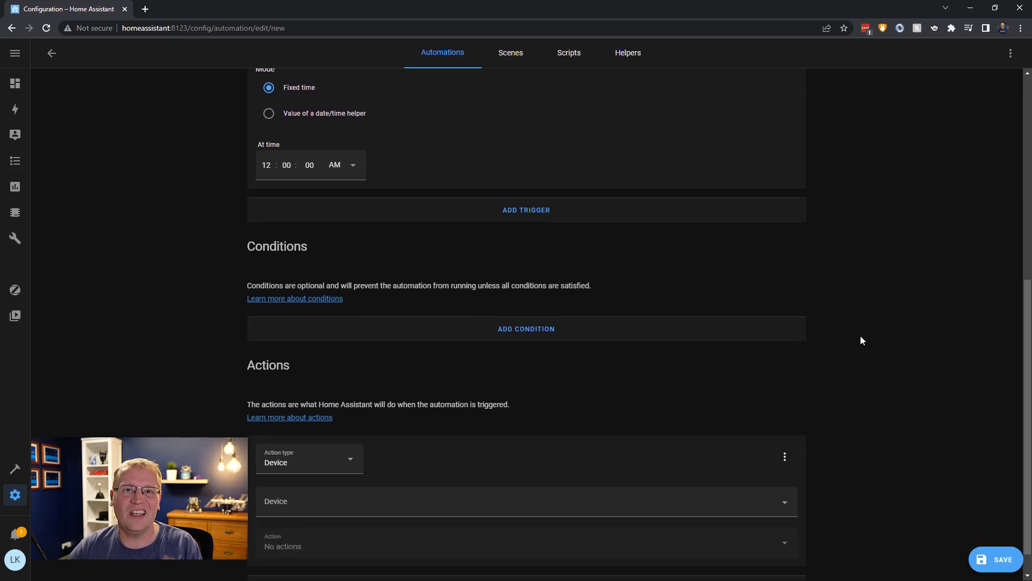
scroll(860, 340, "down", 1)
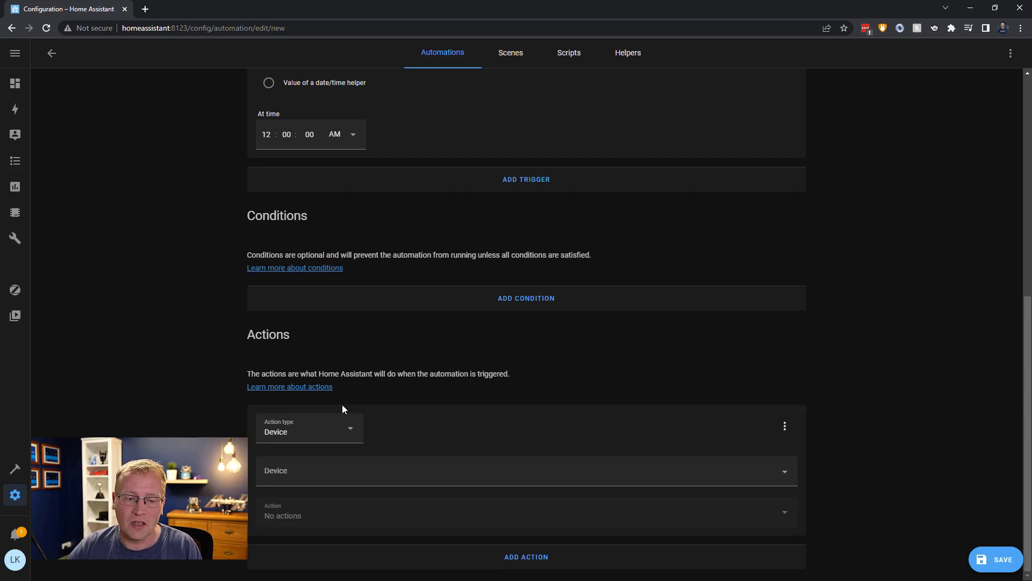
left_click(299, 434)
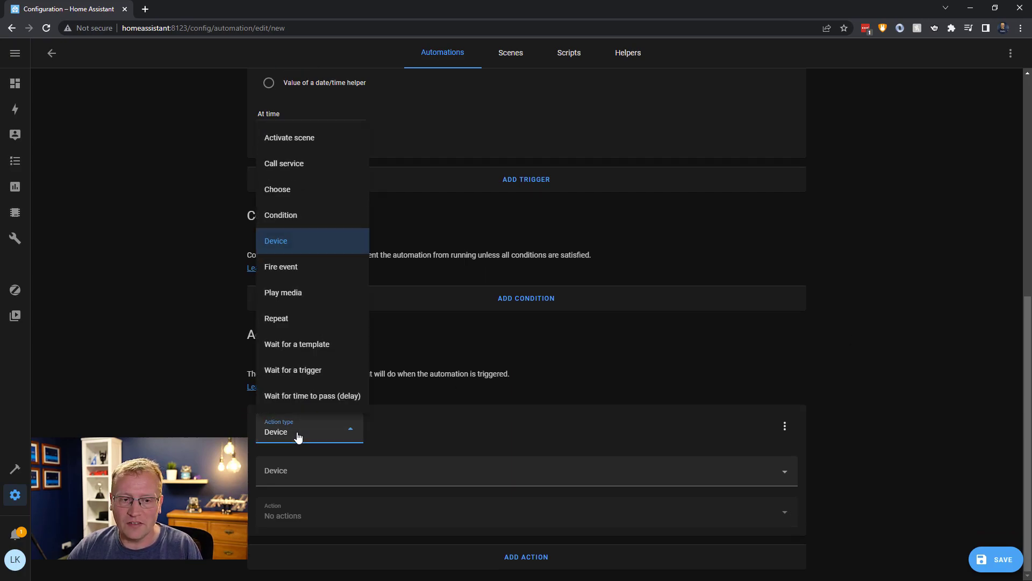
left_click(299, 163)
left_click(331, 498)
type("aut")
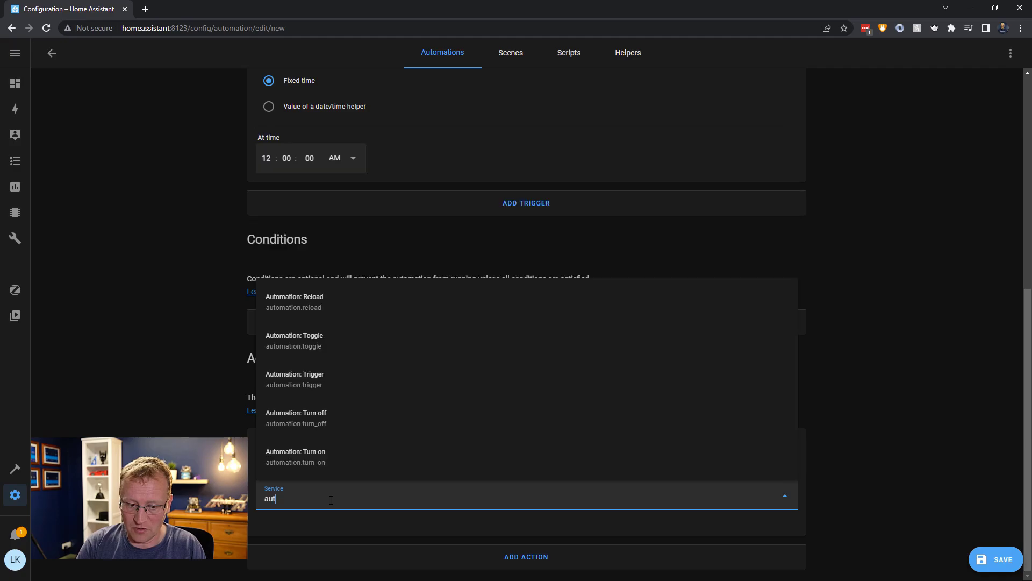
type("oma")
left_click(305, 458)
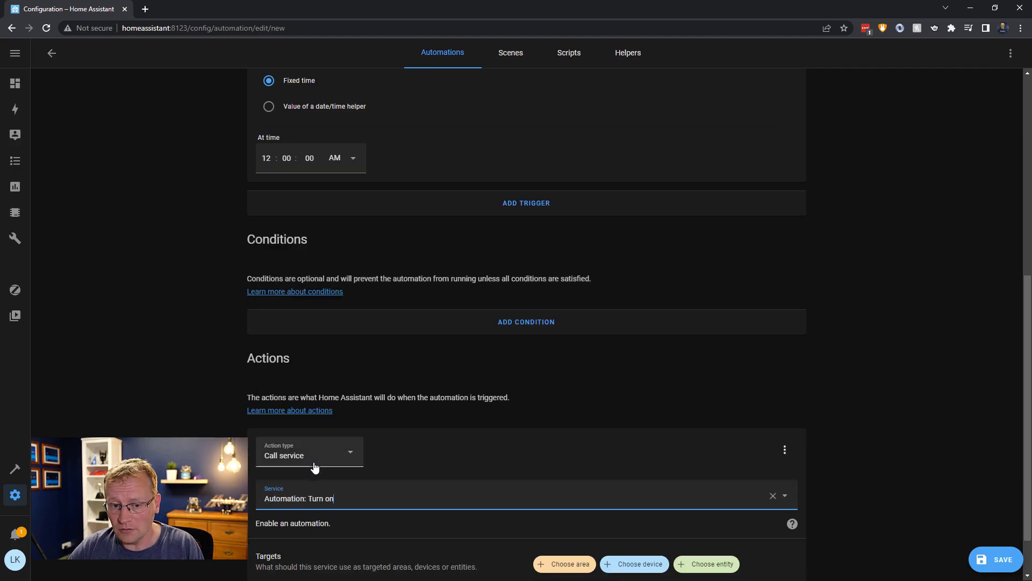
Target the "You've Got Mail!" automation entity in the turn-on action and save the automation.
scroll(686, 415, "down", 1)
left_click(709, 511)
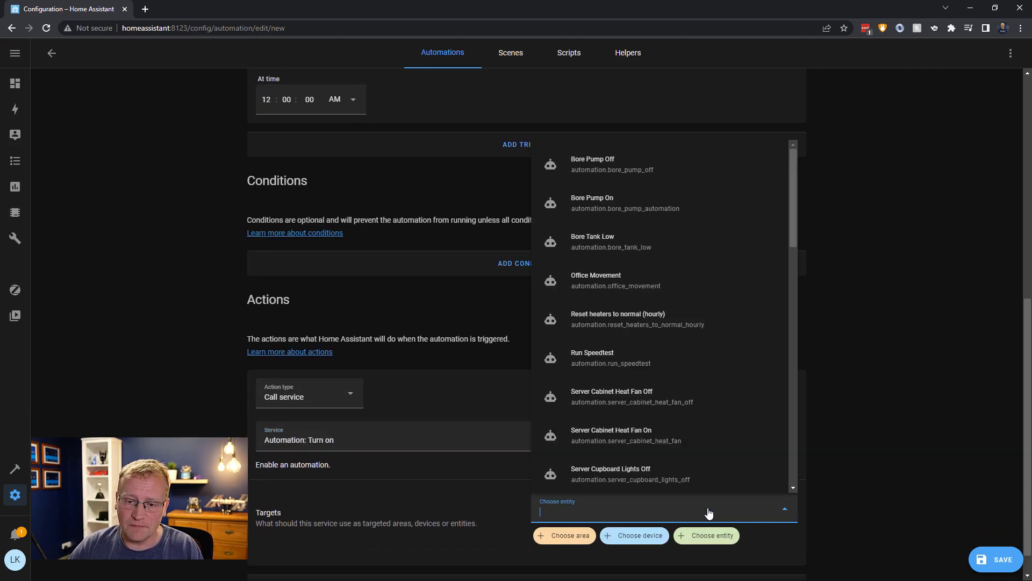
type("mail")
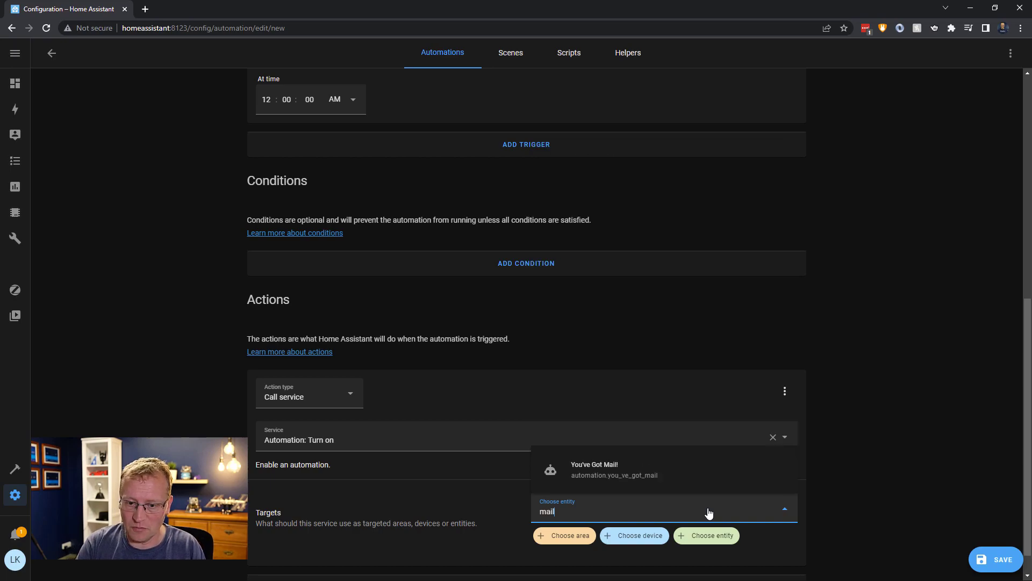
left_click(634, 472)
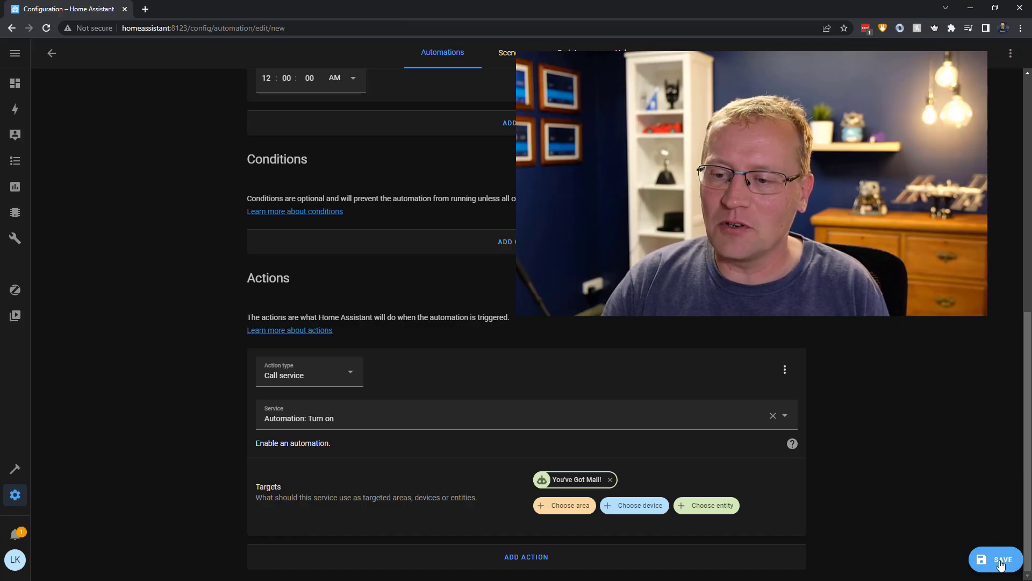
left_click(1000, 562)
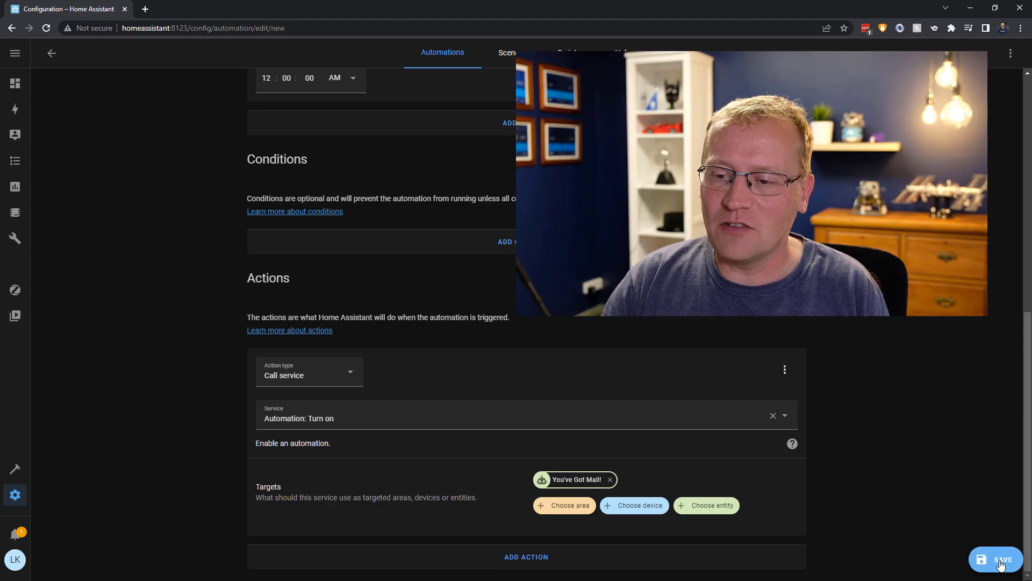
Return to the automations list and run the actions of the "You've Got Mail!" automation as a test.
left_click(49, 59)
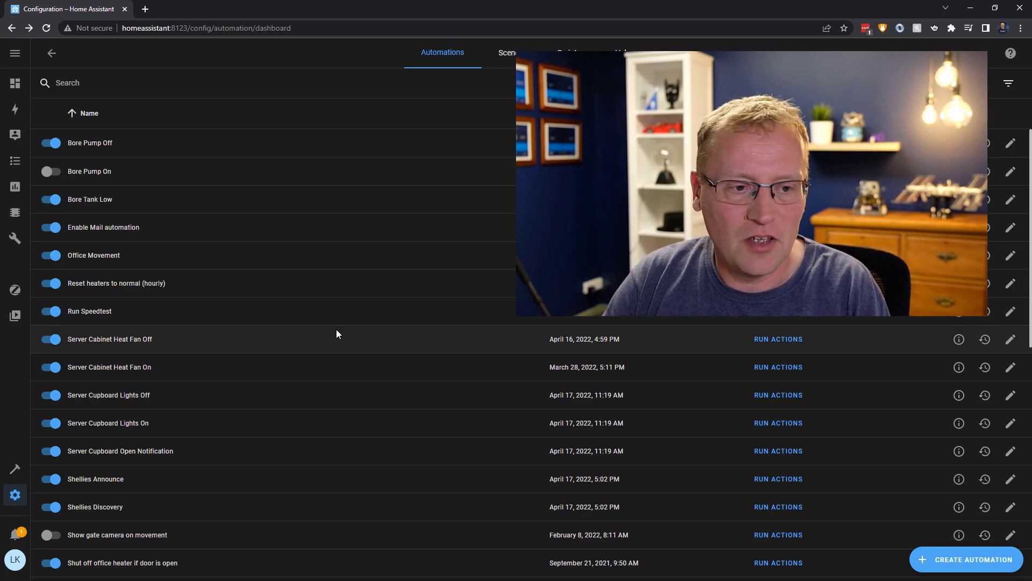
scroll(337, 330, "down", 9)
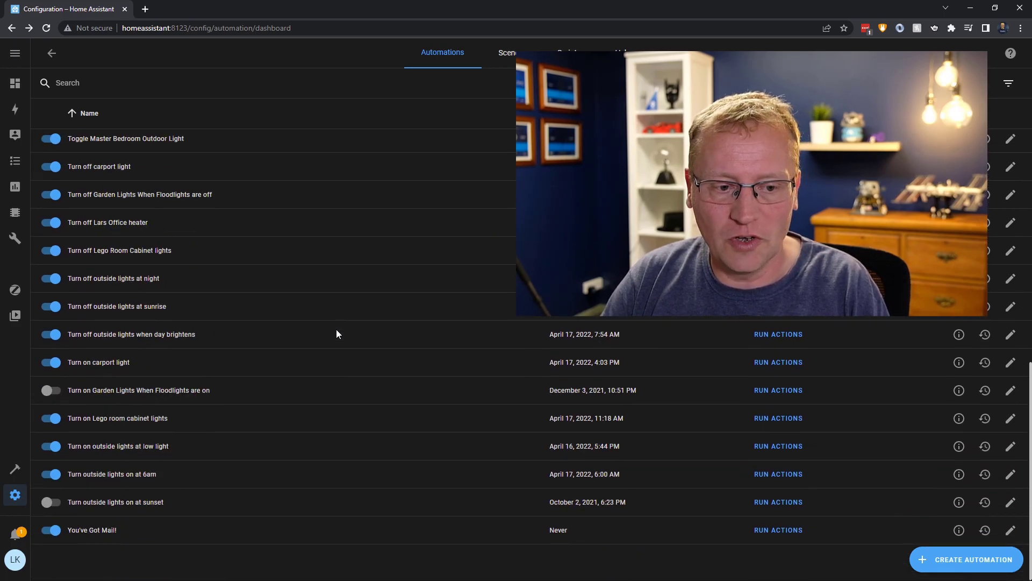
left_click(779, 531)
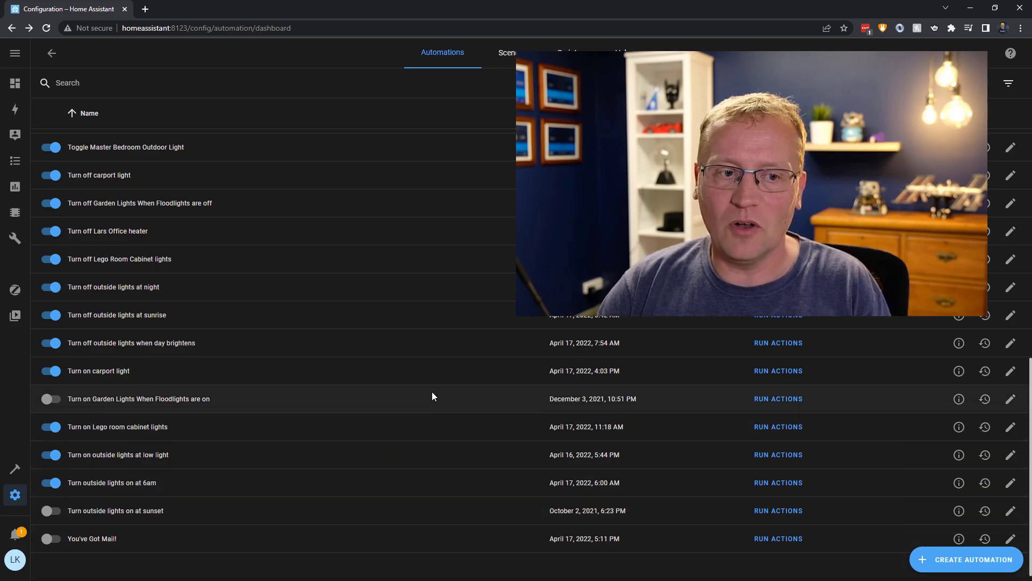
Run the actions of "Enable Mail automation" and check the "You've Got Mail!" automation's on/off state in the list.
scroll(461, 412, "up", 9)
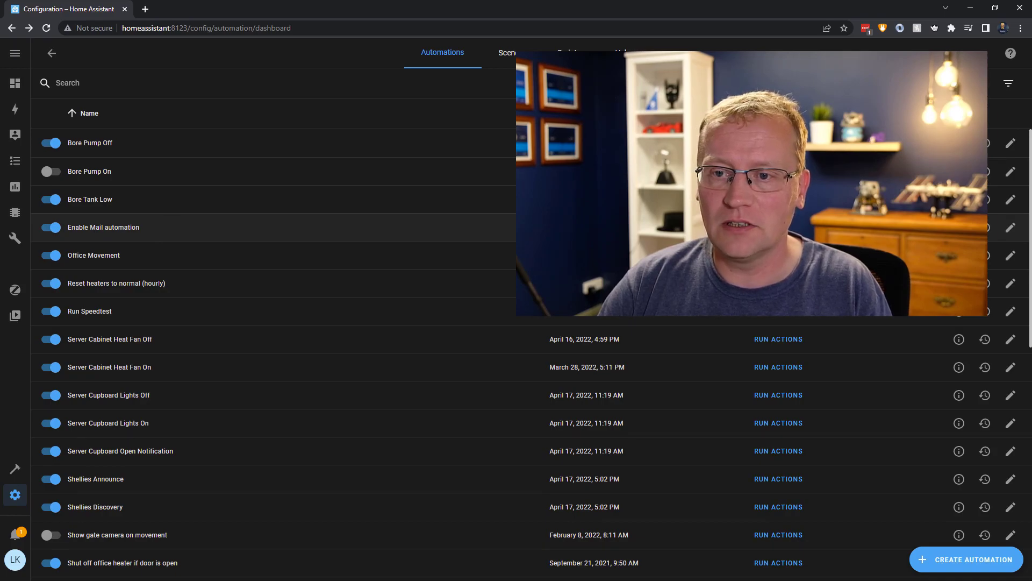
scroll(468, 363, "down", 9)
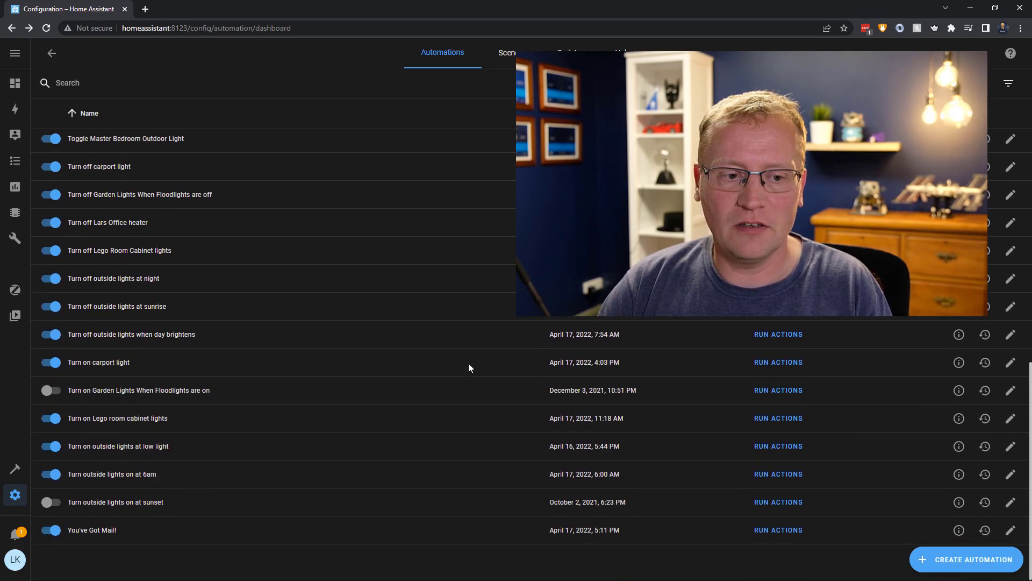